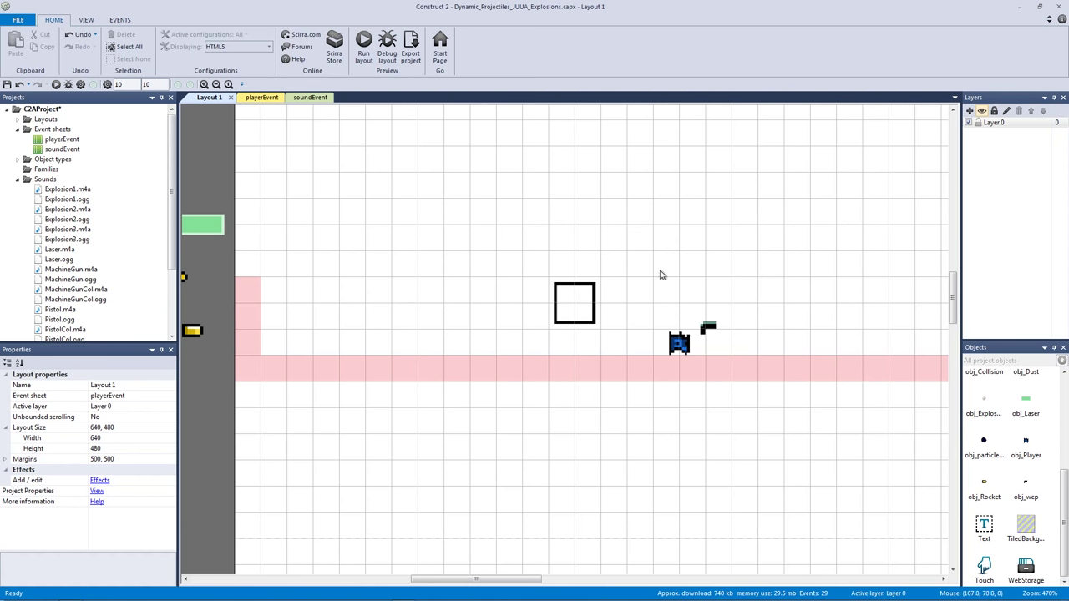
Inspect the player sprite and its weapon, then undo the player's enlargement
click(681, 346)
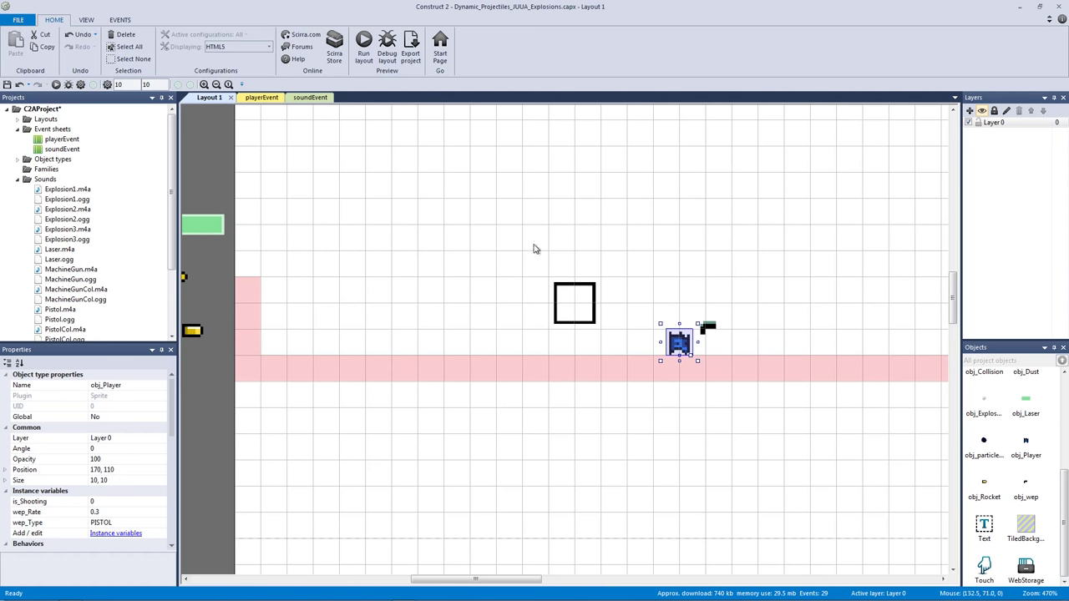
drag(660, 323, 583, 246)
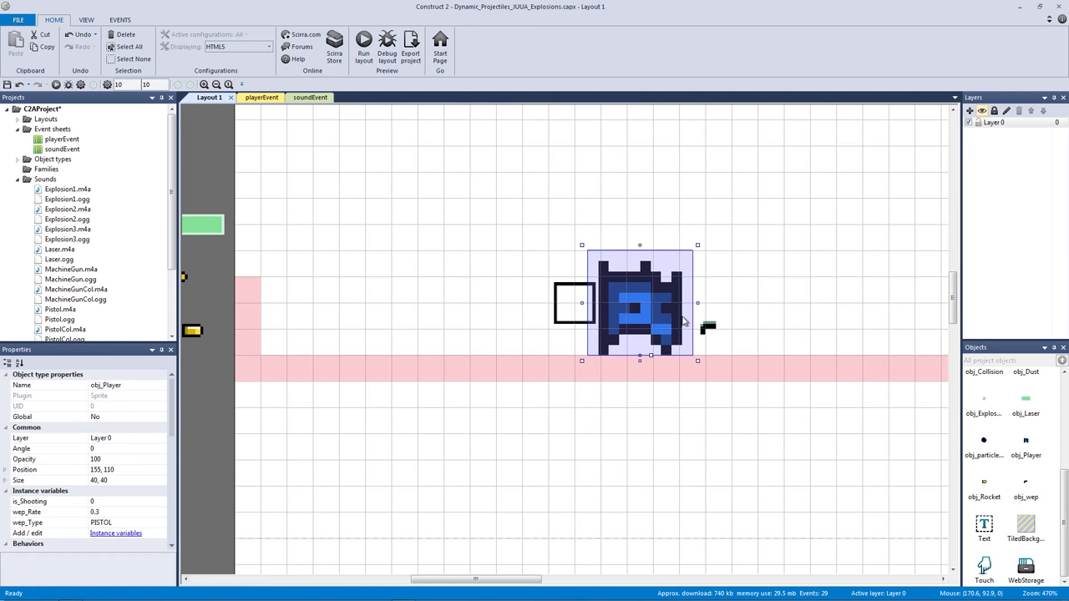
click(732, 317)
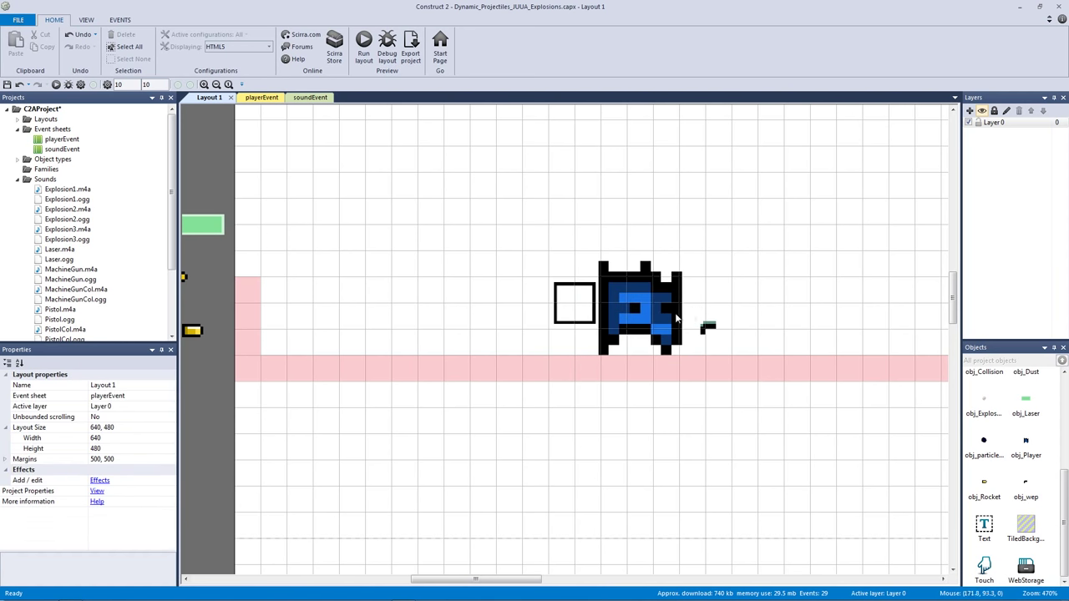
drag(772, 248, 616, 387)
drag(800, 324, 539, 284)
key(ctrl+z)
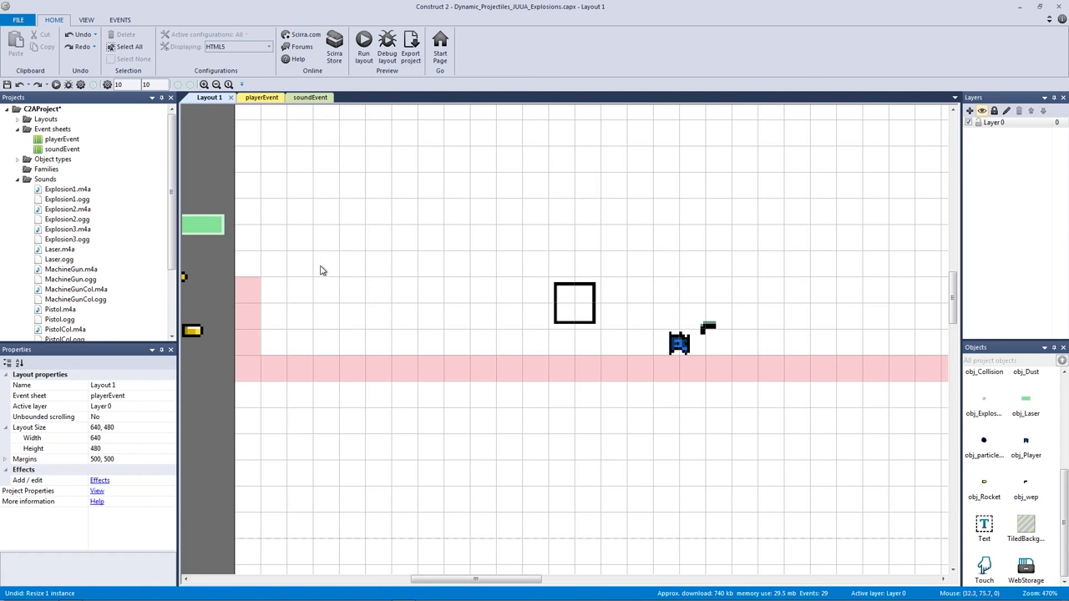
Insert a new Sprite at the layout's left edge and give it an 8x8 canvas
double_click(244, 272)
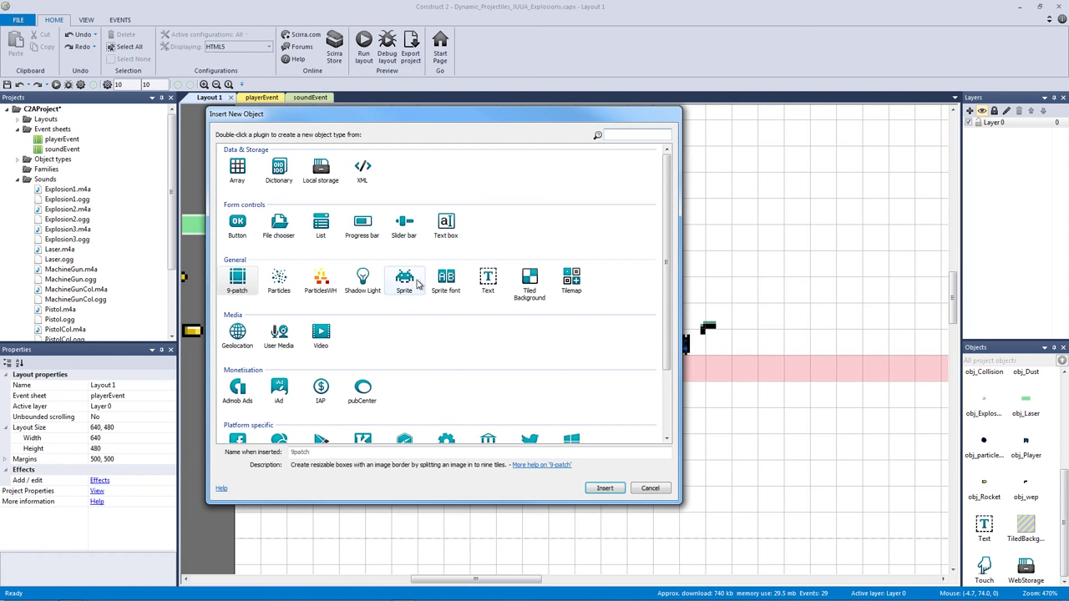
double_click(410, 283)
click(228, 274)
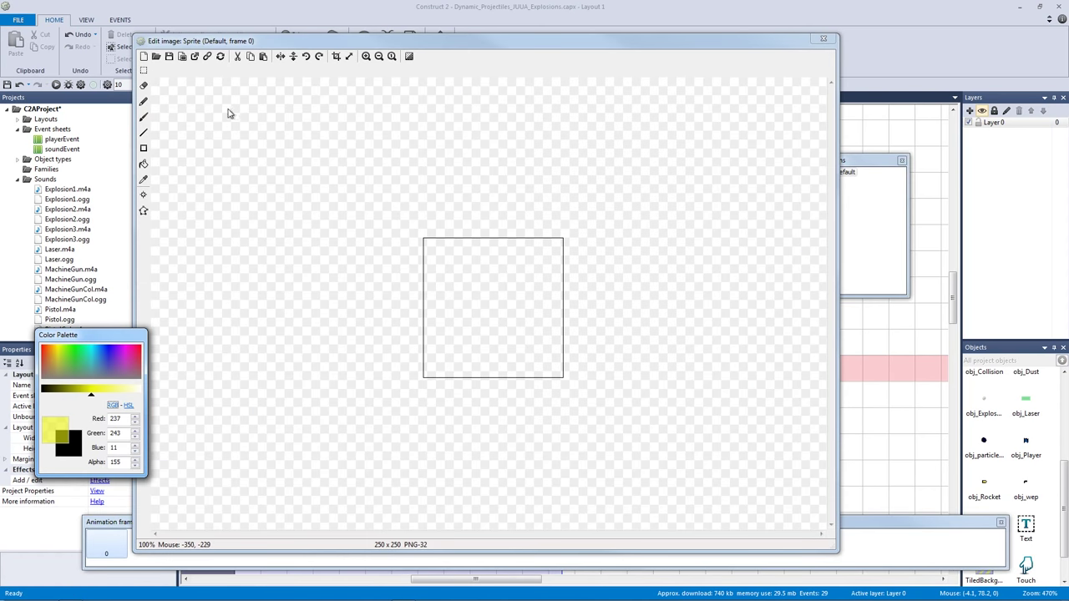
click(349, 56)
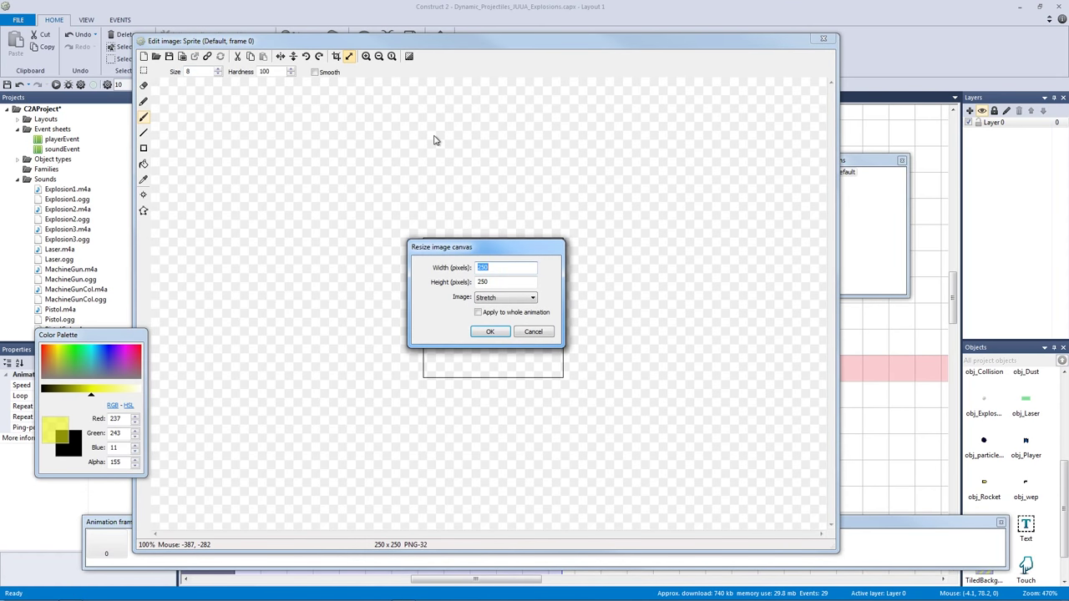
text(8)
key(Tab)
text(8)
key(Return)
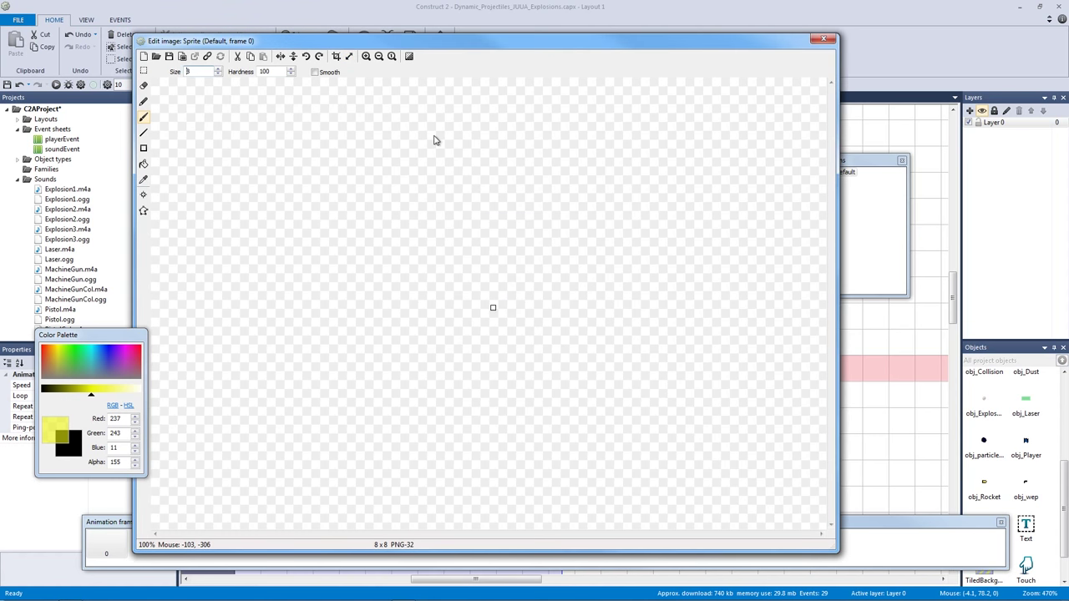
Resize the sprite's canvas to 10x10 pixels and zoom in on it
click(350, 56)
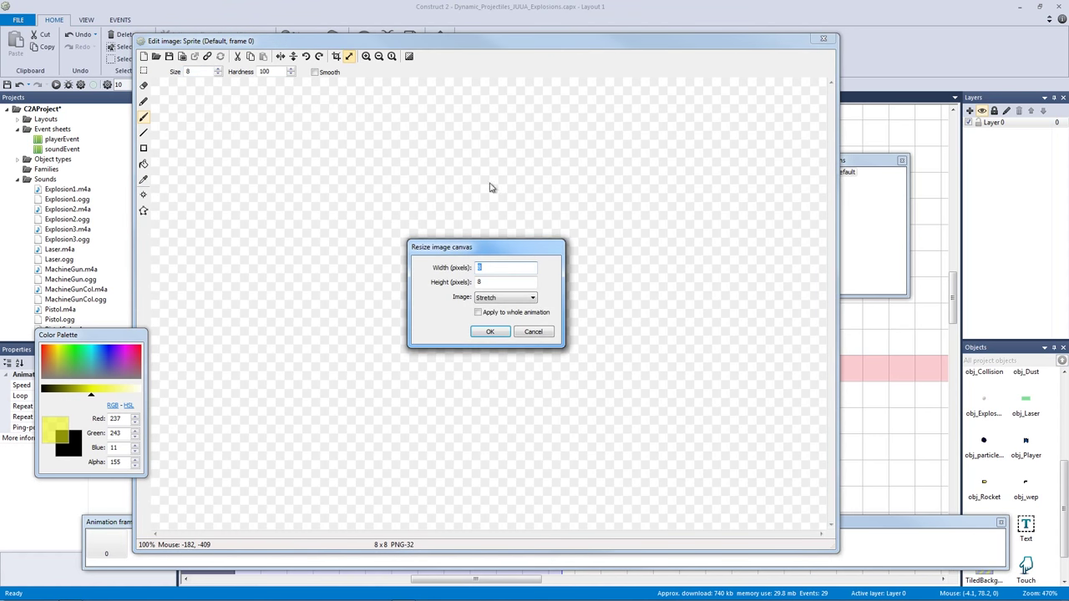
click(533, 332)
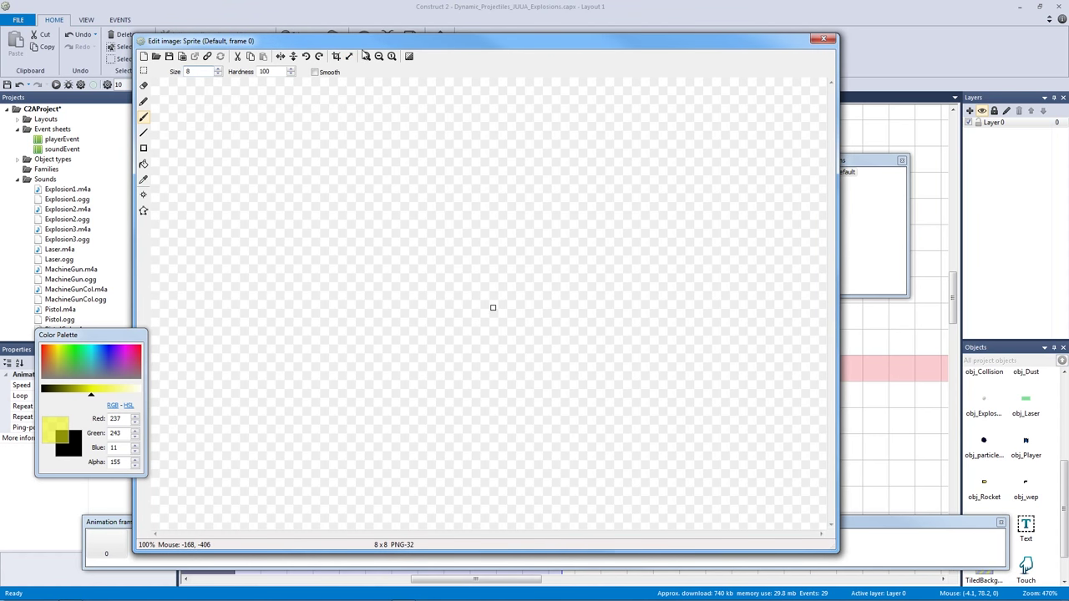
click(366, 56)
click(366, 56)
click(350, 56)
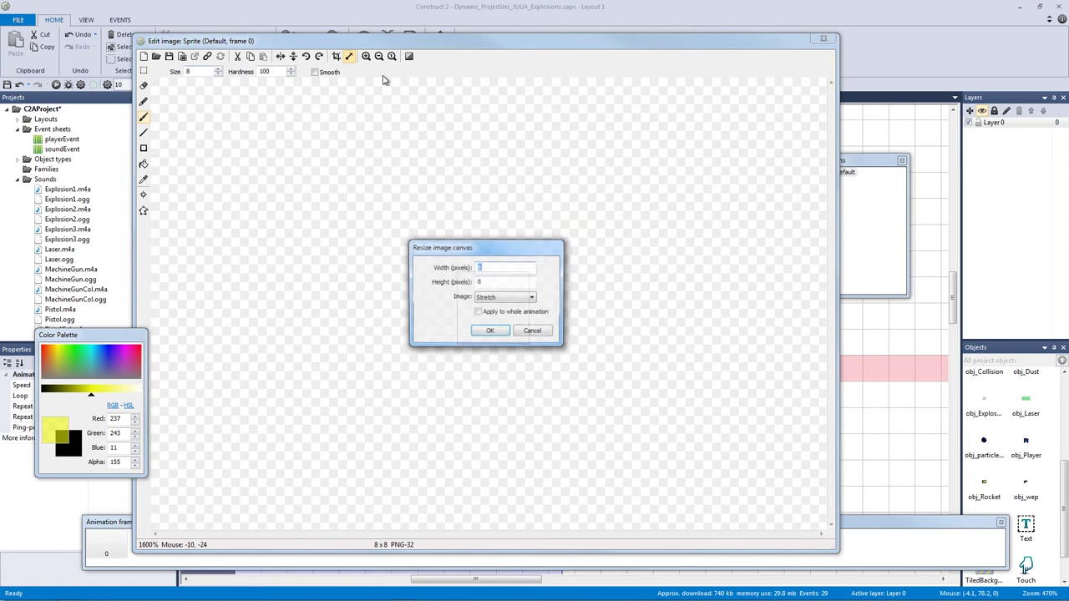
text(4)
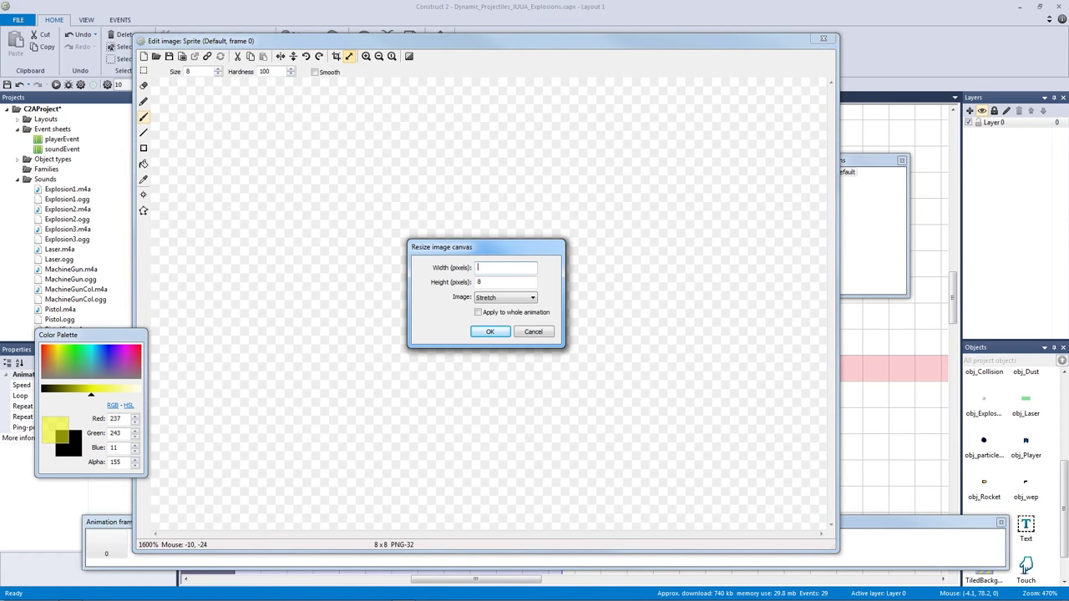
key(Tab)
text(10)
key(Return)
click(367, 57)
Pick a warm yellow brush colour, paint a soft yellow dot, and close the editor
drag(413, 280, 424, 318)
key(ctrl+z)
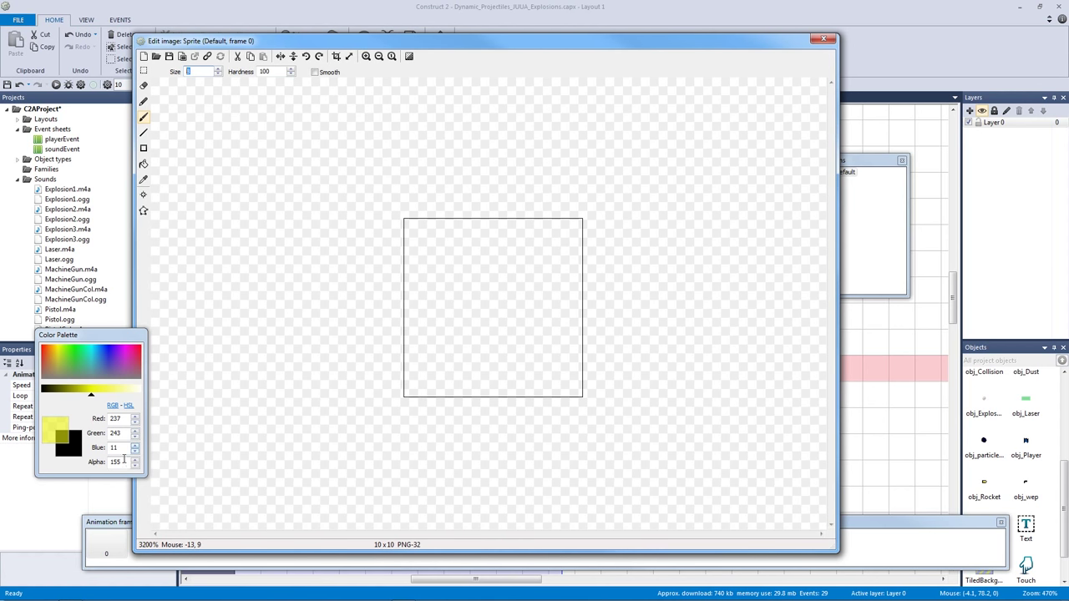
drag(63, 371, 56, 350)
drag(123, 462, 99, 462)
mouse_move(77, 361)
mouse_down()
mouse_move(66, 364)
mouse_move(63, 348)
mouse_move(117, 398)
mouse_move(59, 352)
mouse_up()
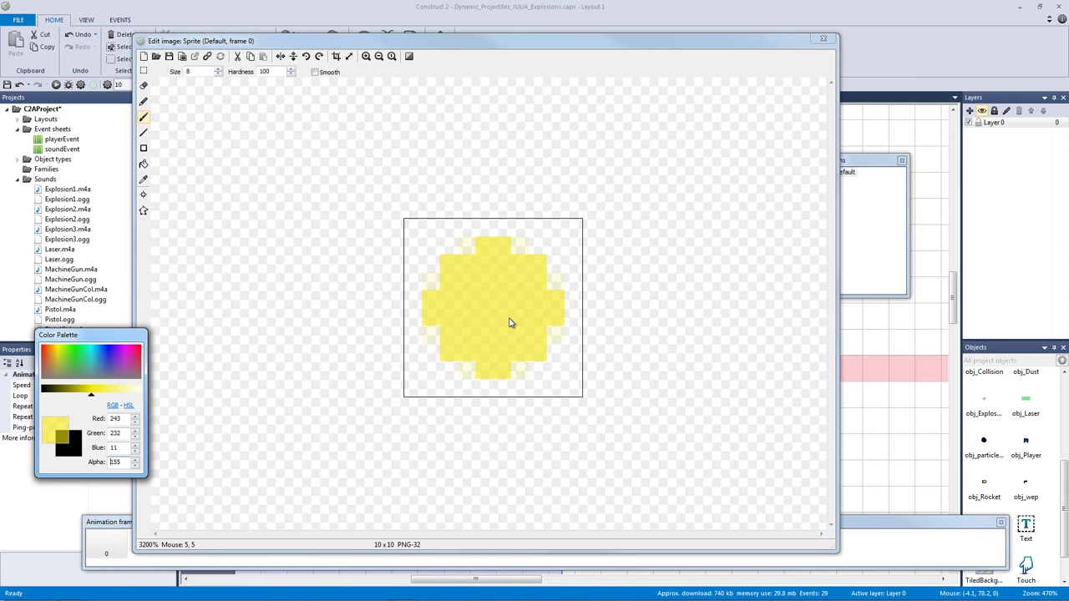
click(512, 323)
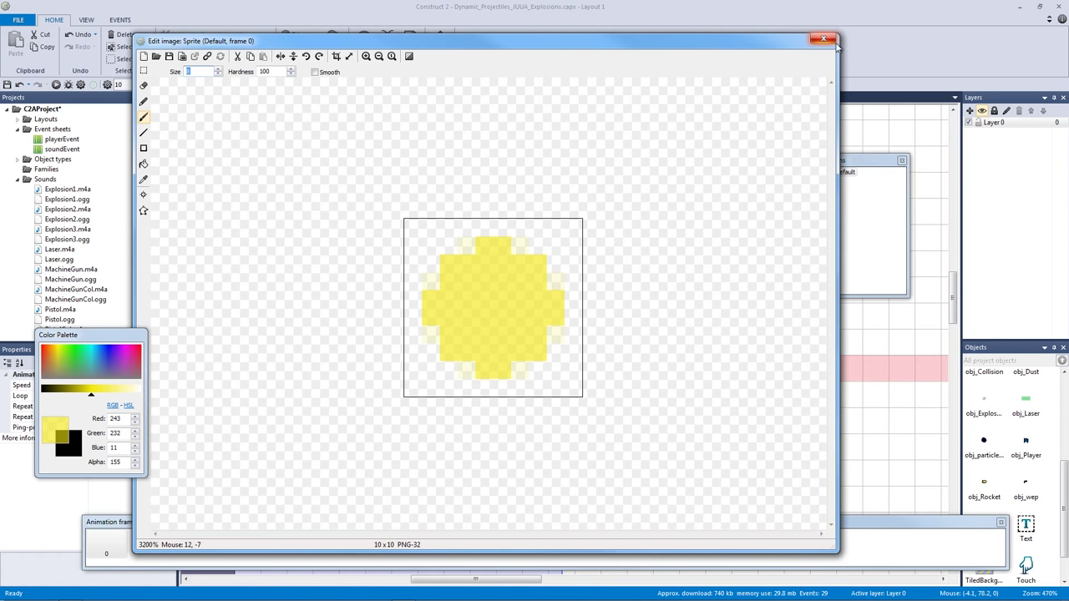
click(833, 42)
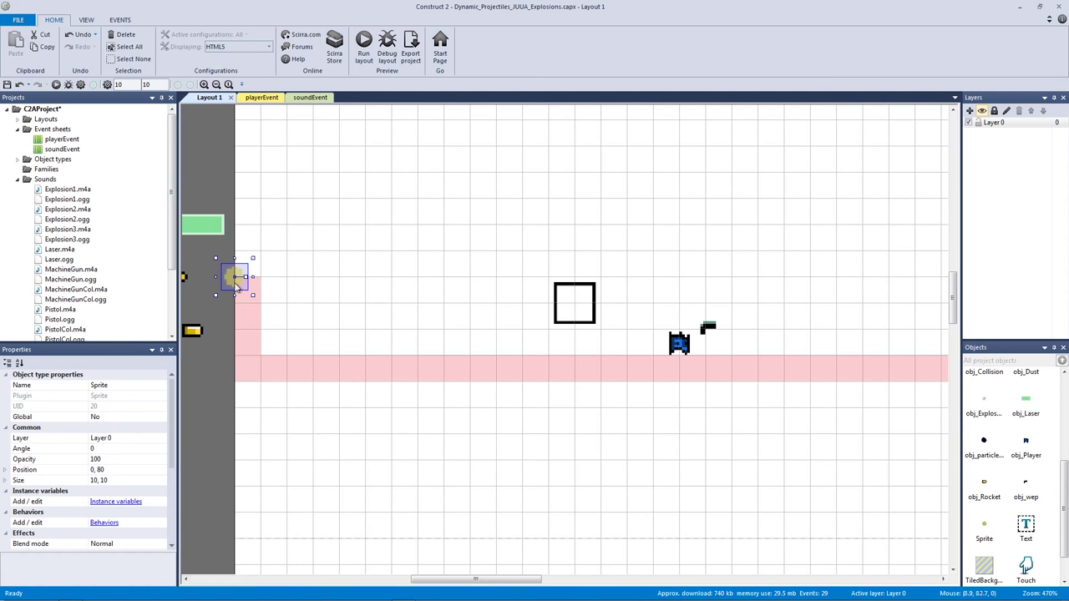
Rename the sprite to obj_muzzle_flash and nudge it one grid cell left
click(138, 387)
text(o)
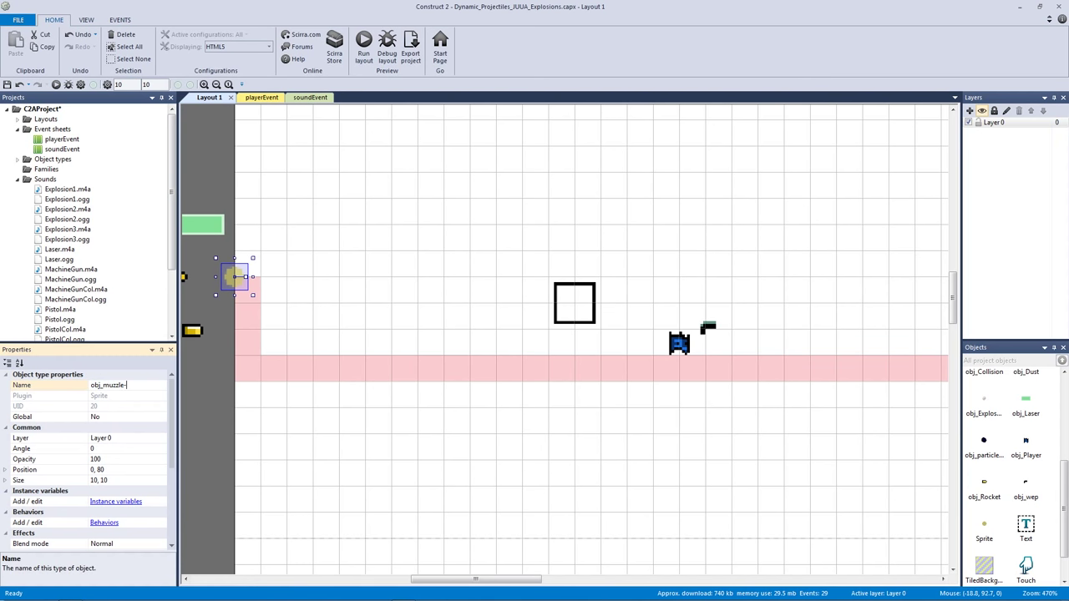
text(bj_muzzle_flash)
key(Return)
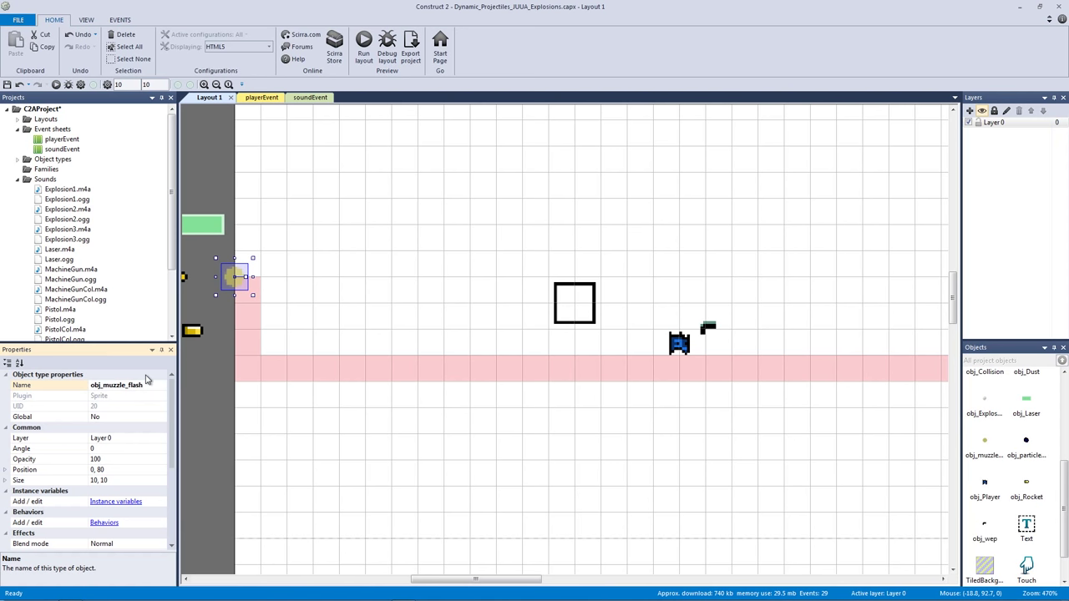
drag(234, 277, 208, 277)
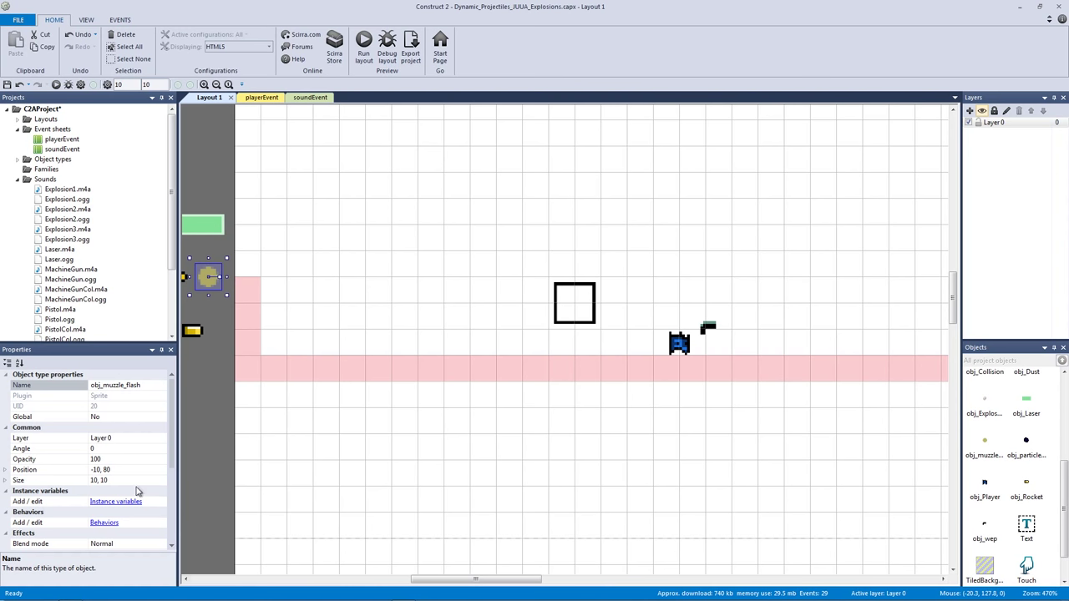
Add the Fade behavior to obj_muzzle_flash with a 0.05 second fade-out time
click(115, 524)
click(490, 317)
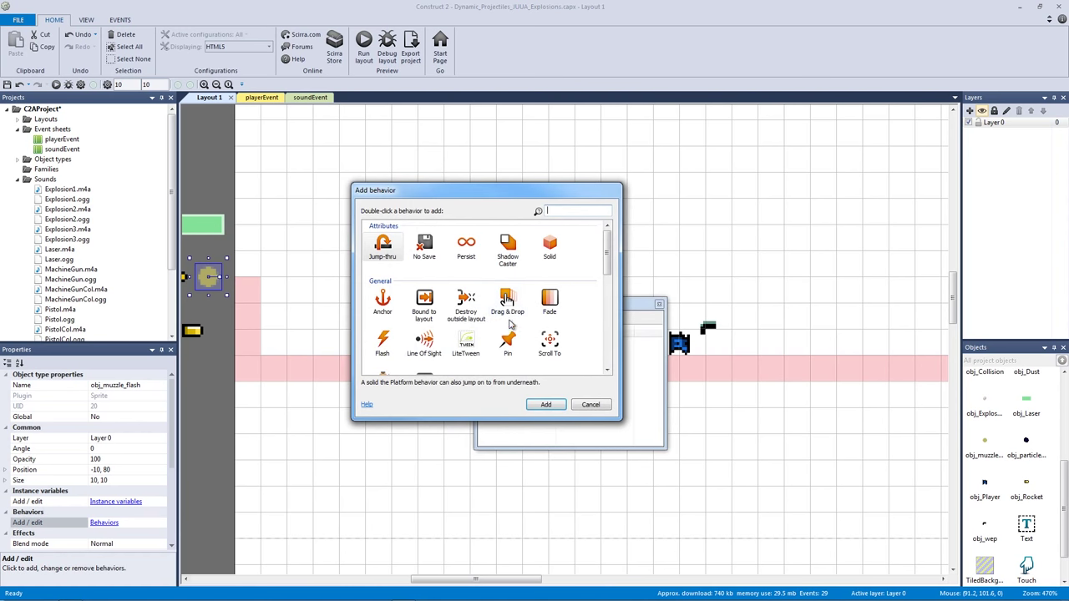
click(549, 301)
click(546, 404)
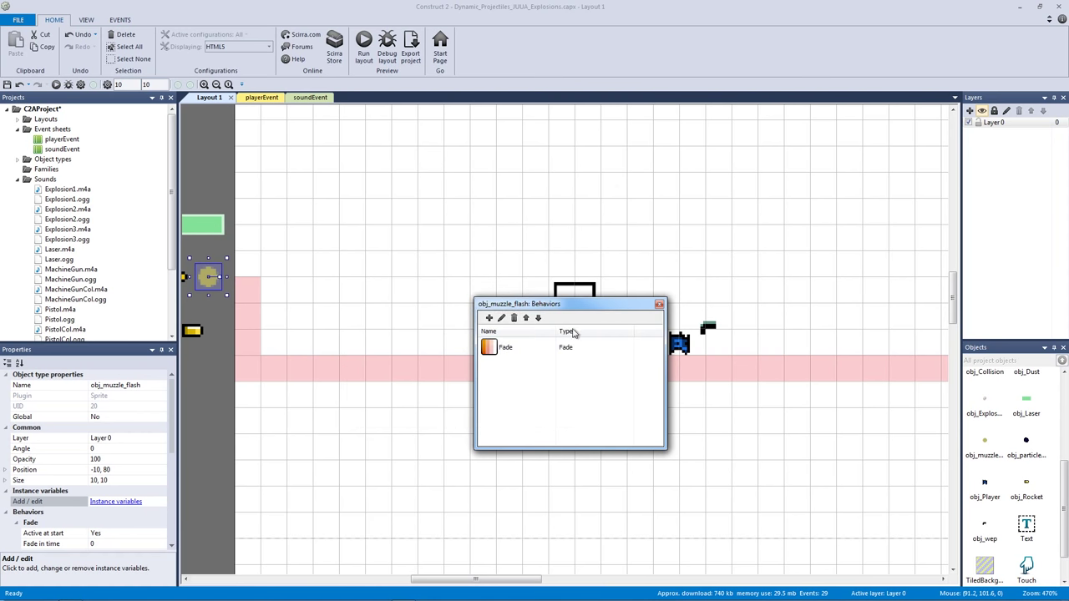
click(659, 304)
drag(174, 446, 174, 484)
click(67, 461)
click(73, 470)
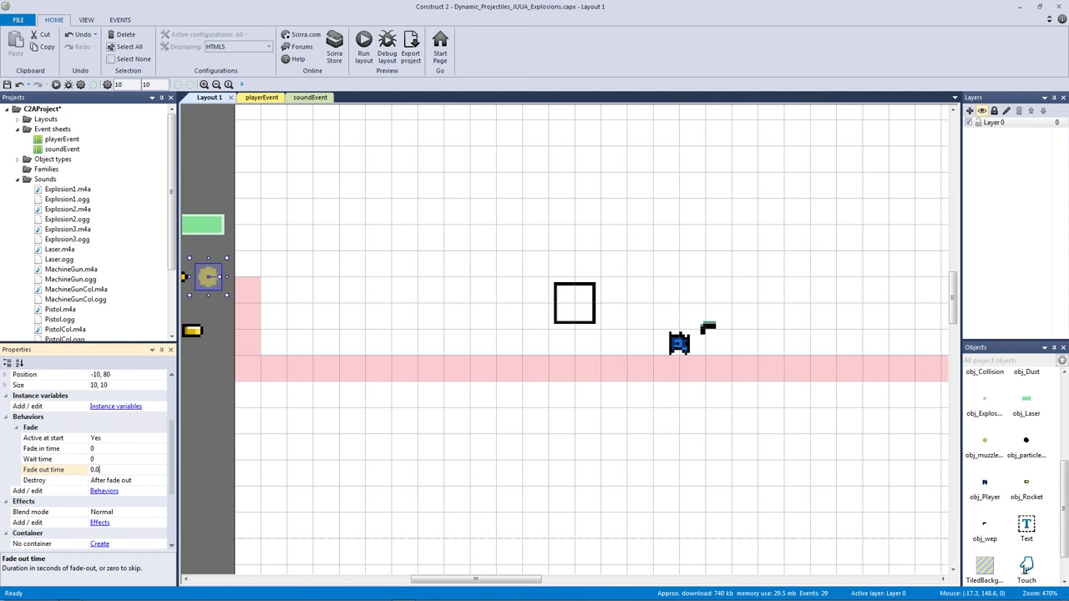
key(Return)
Duplicate the PISTOL event's bullet-spawn action on the playerEvent sheet
click(260, 98)
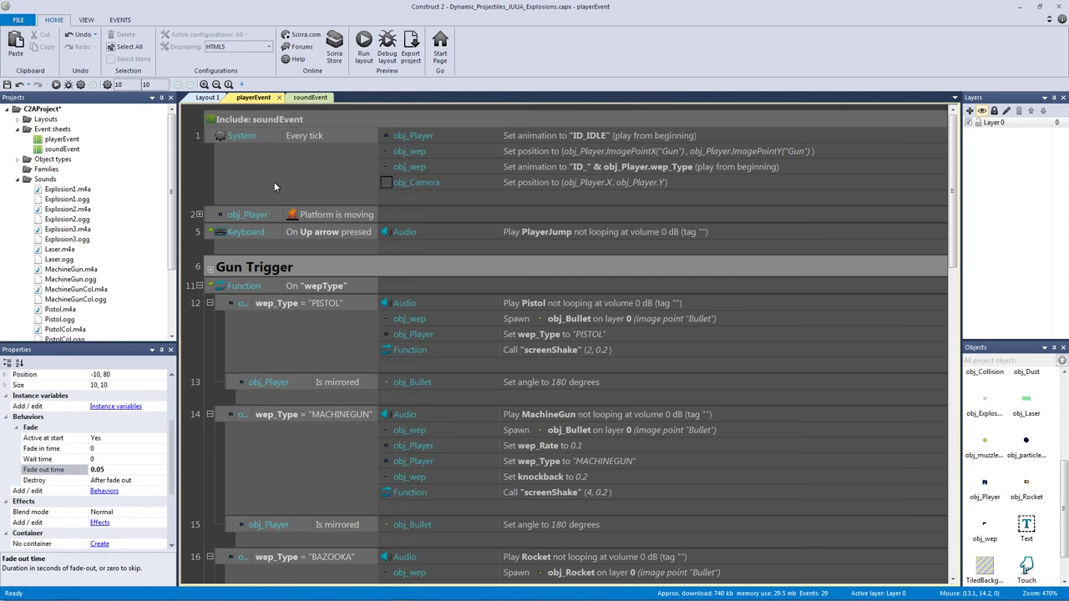
click(313, 303)
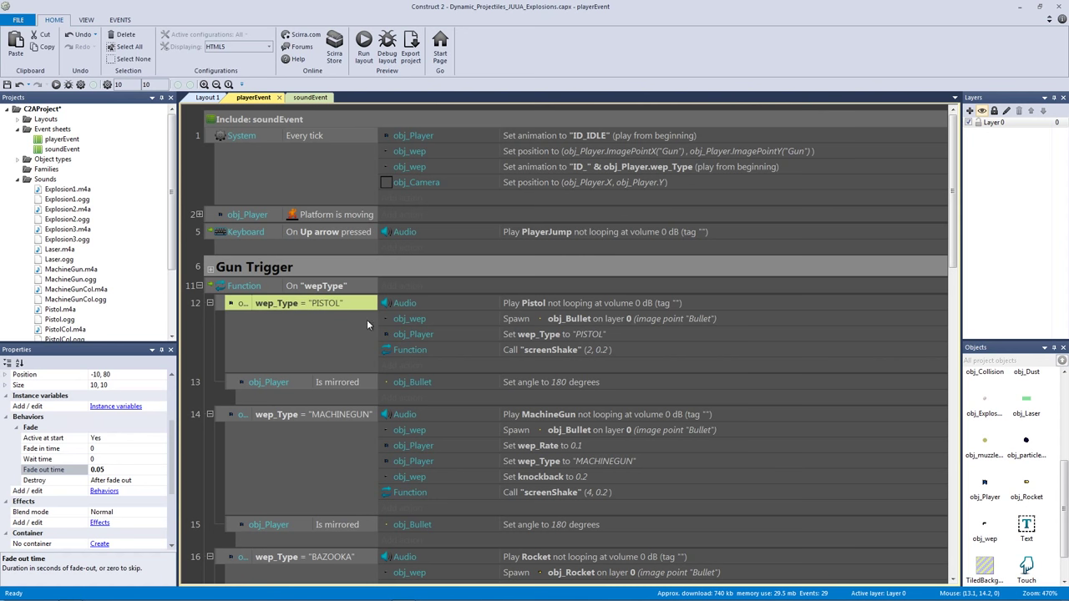
click(472, 320)
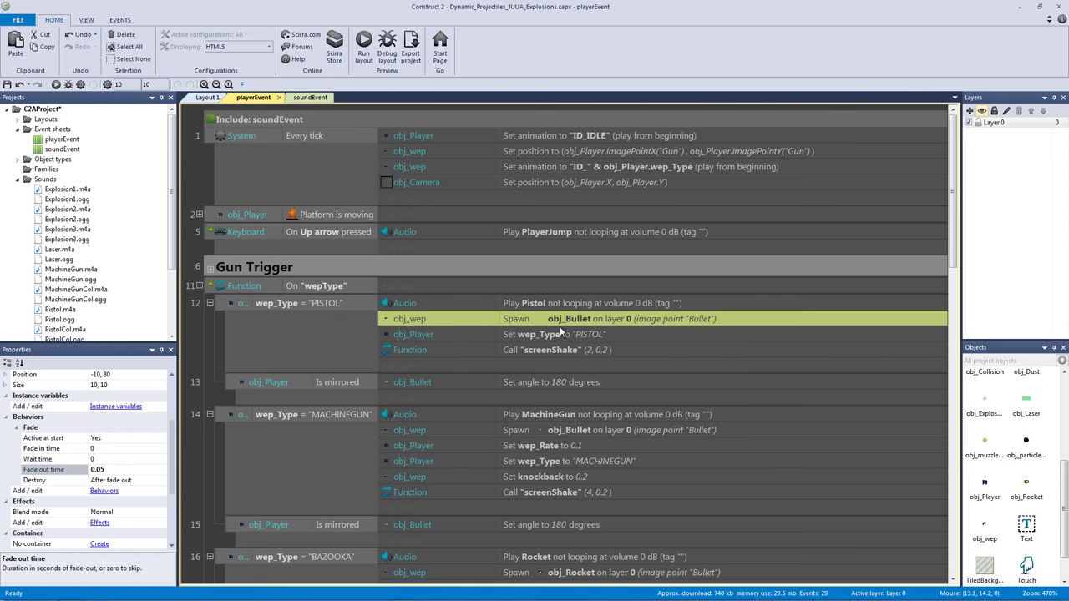
key(ctrl+c)
key(ctrl+v)
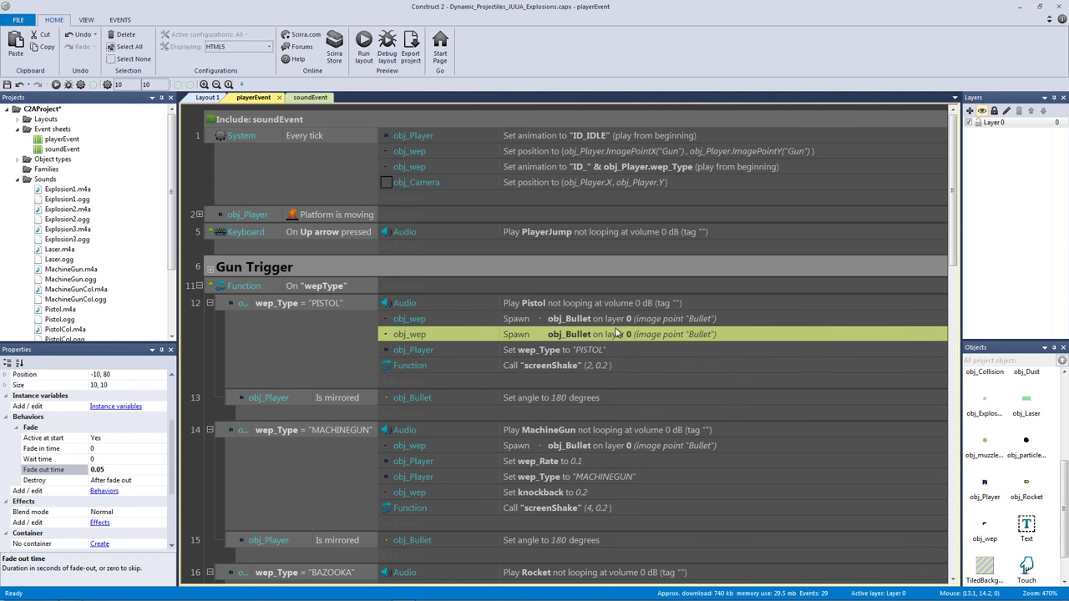
Make the duplicate spawn obj_muzzle_flash, save the project, and run a preview
double_click(618, 333)
click(470, 217)
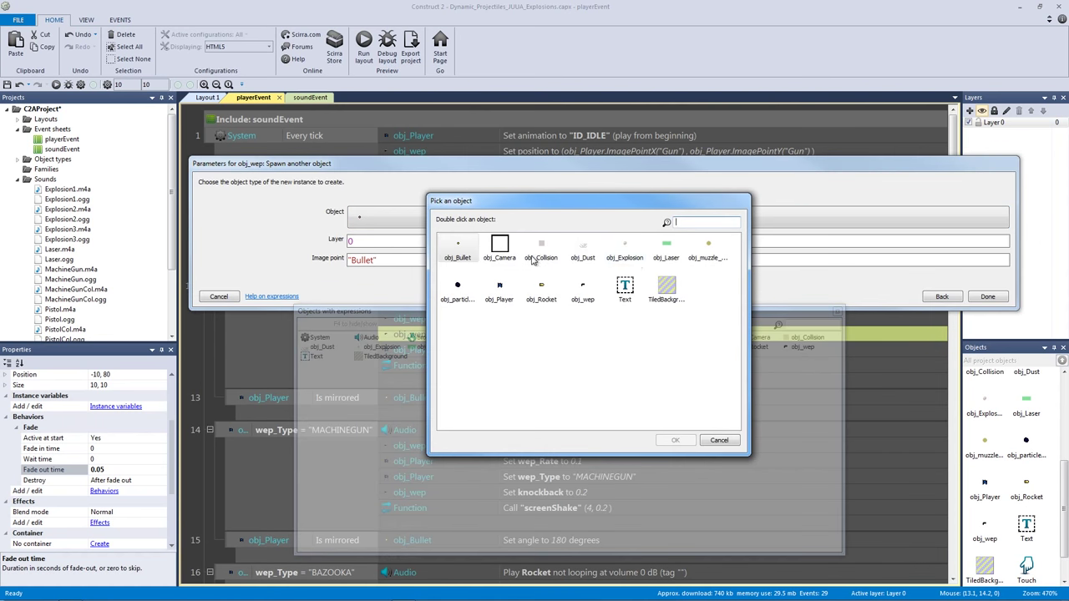
double_click(706, 247)
click(987, 297)
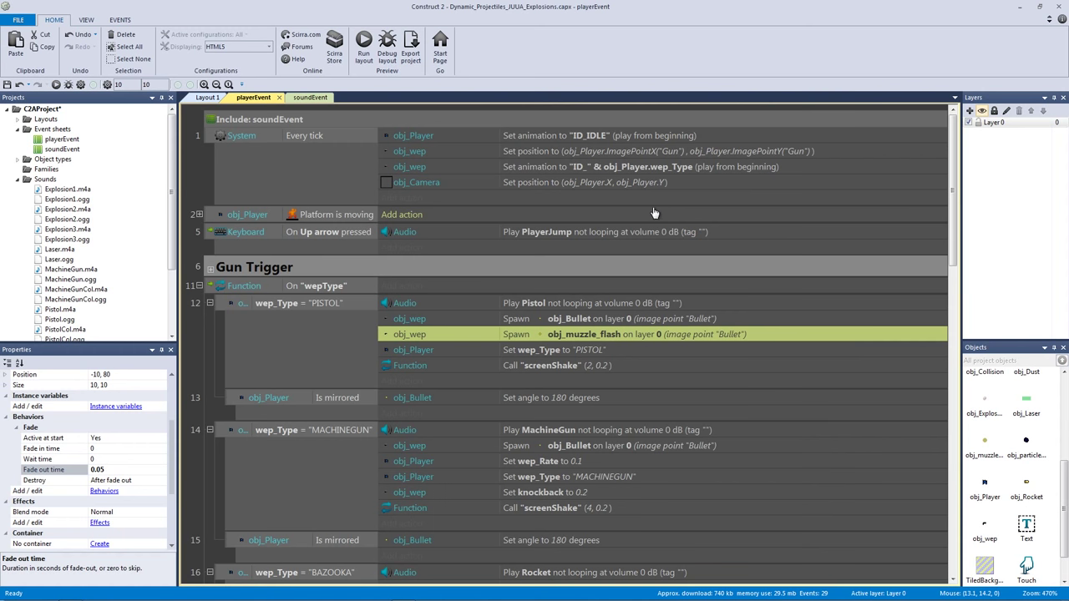
key(ctrl+s)
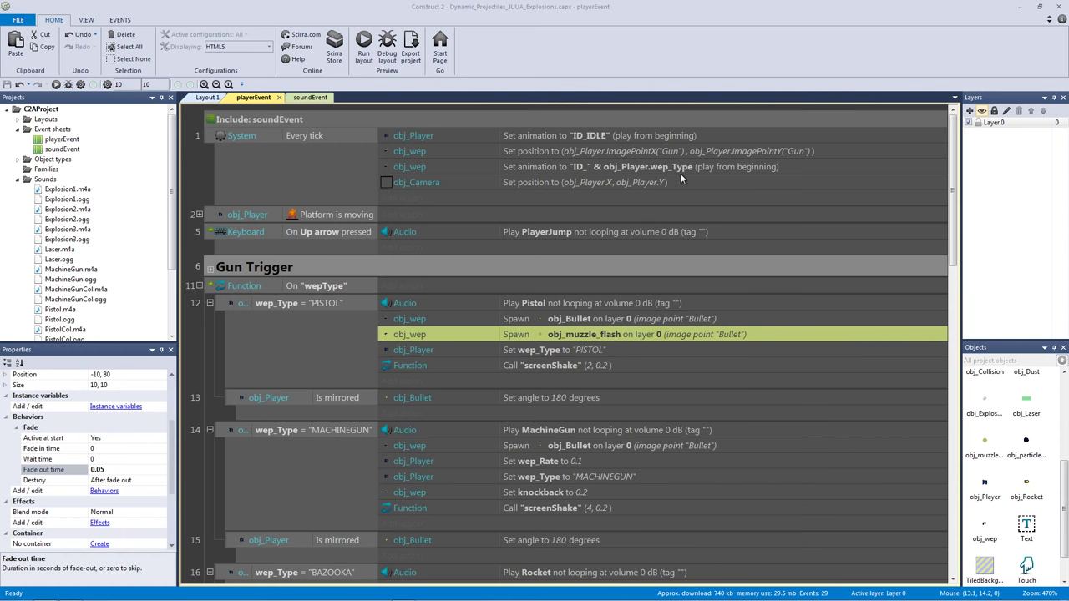
key(F5)
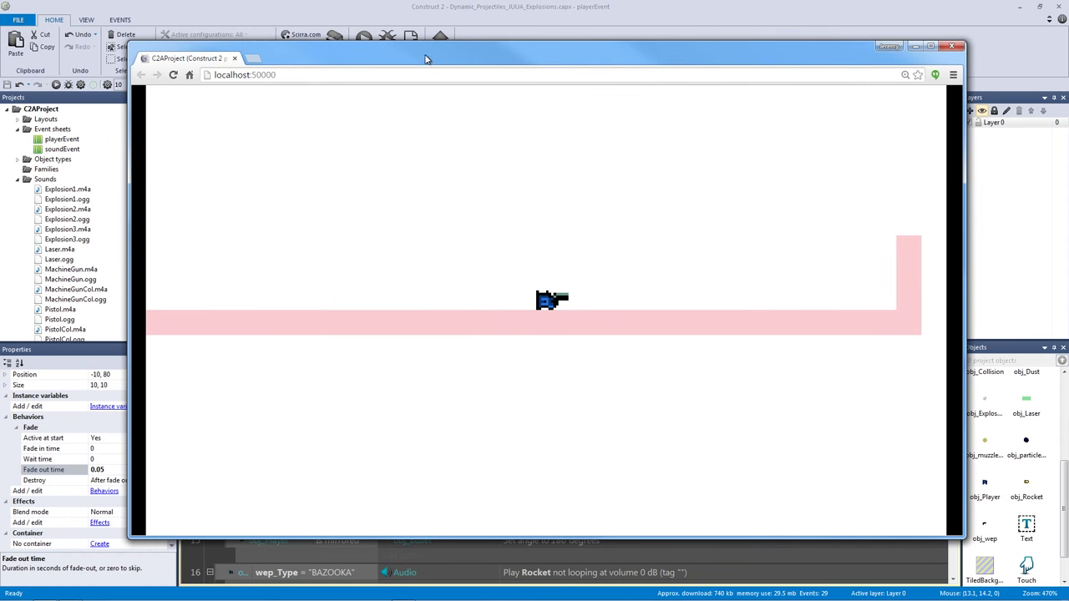
Test-fire the gun twice in the preview, then close it
click(599, 241)
click(613, 242)
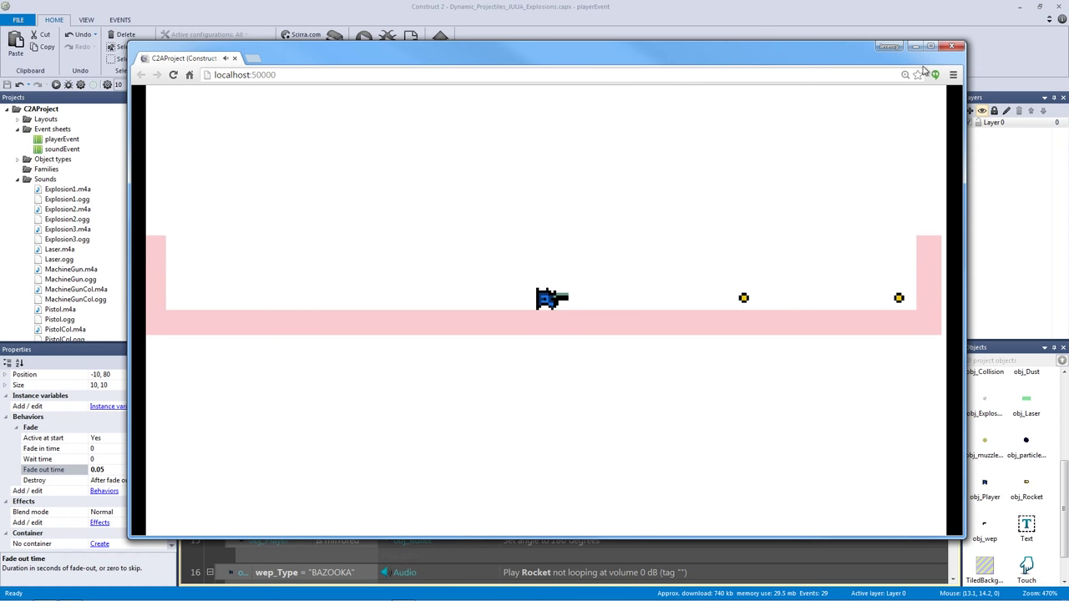
click(953, 46)
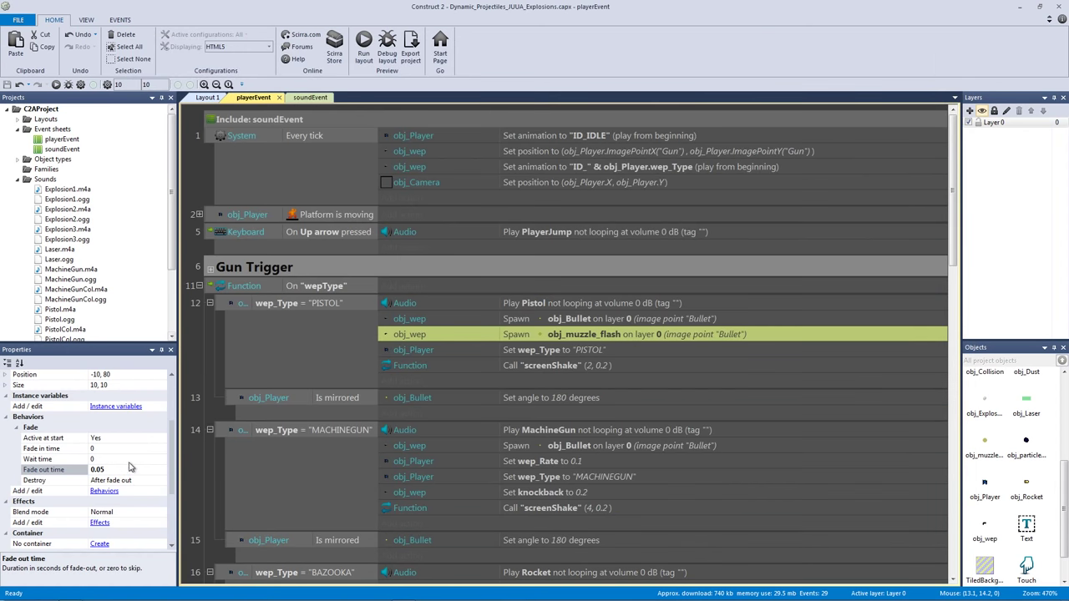
Set the fade-out time to 0.09 and retest firing right and left
click(129, 465)
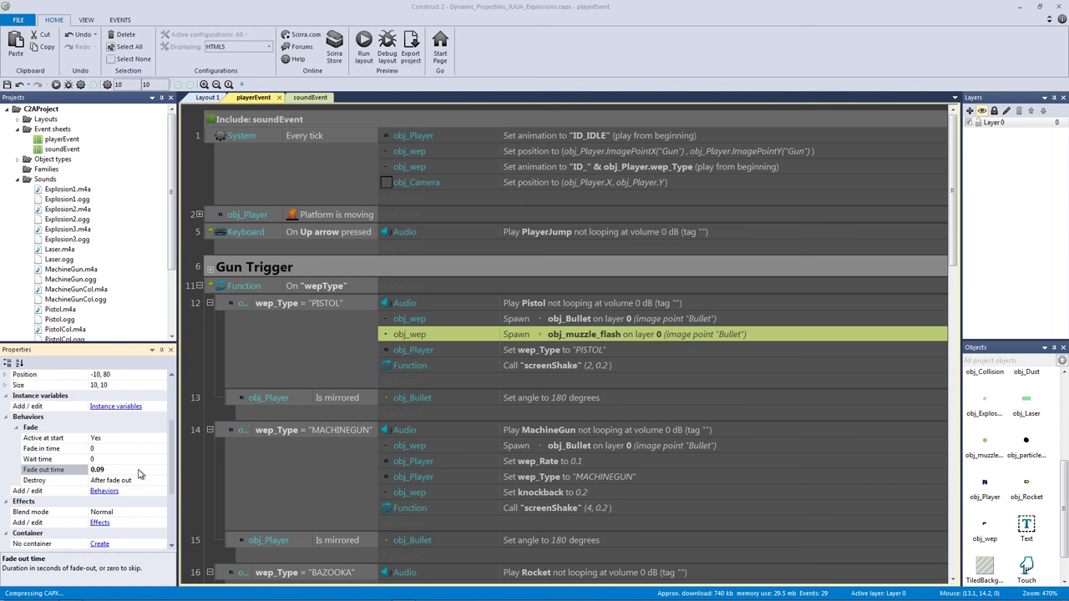
click(364, 46)
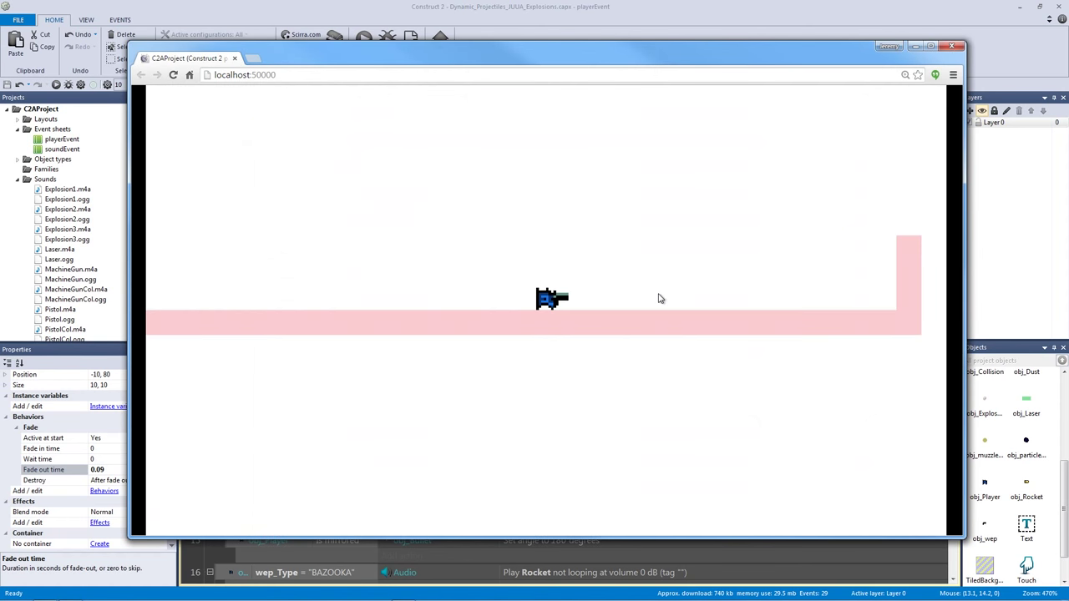
click(673, 299)
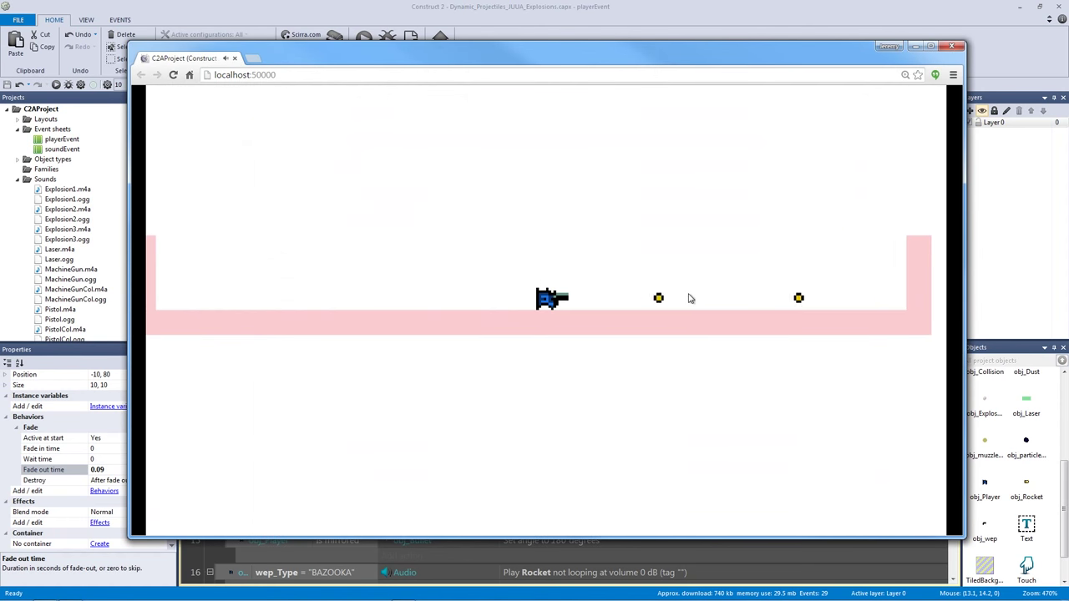
key(Left)
click(690, 295)
click(689, 296)
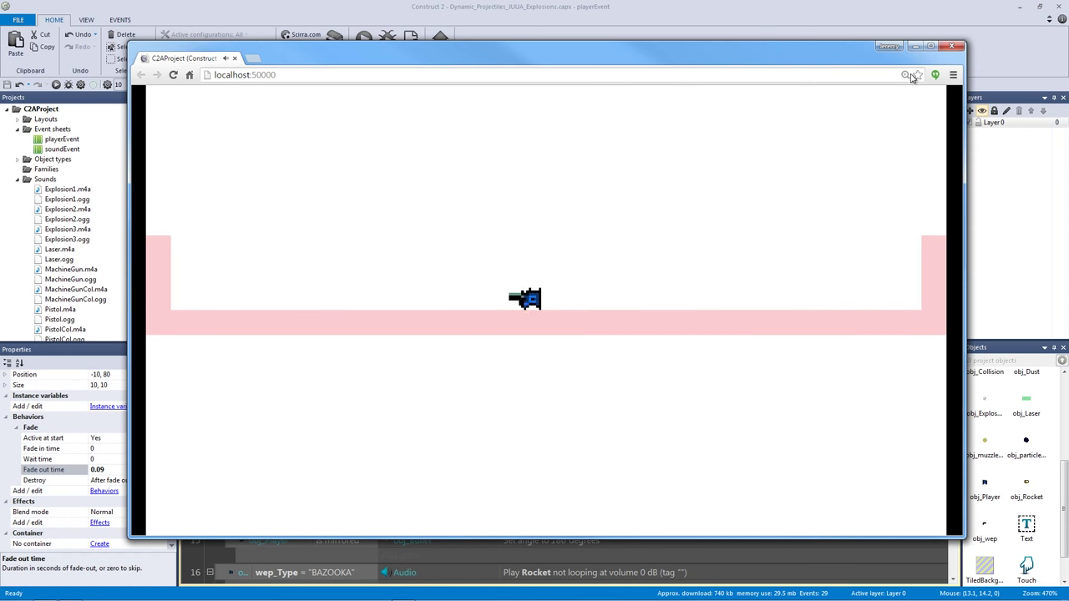
click(953, 46)
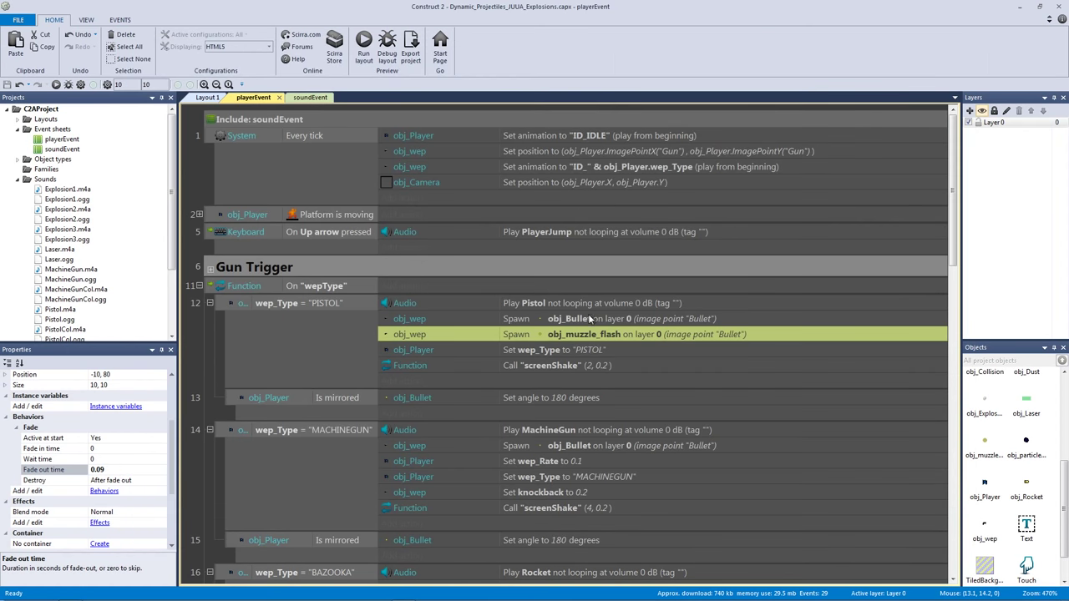
Stretch the obj_muzzle_flash image to a 32×32 canvas
double_click(986, 447)
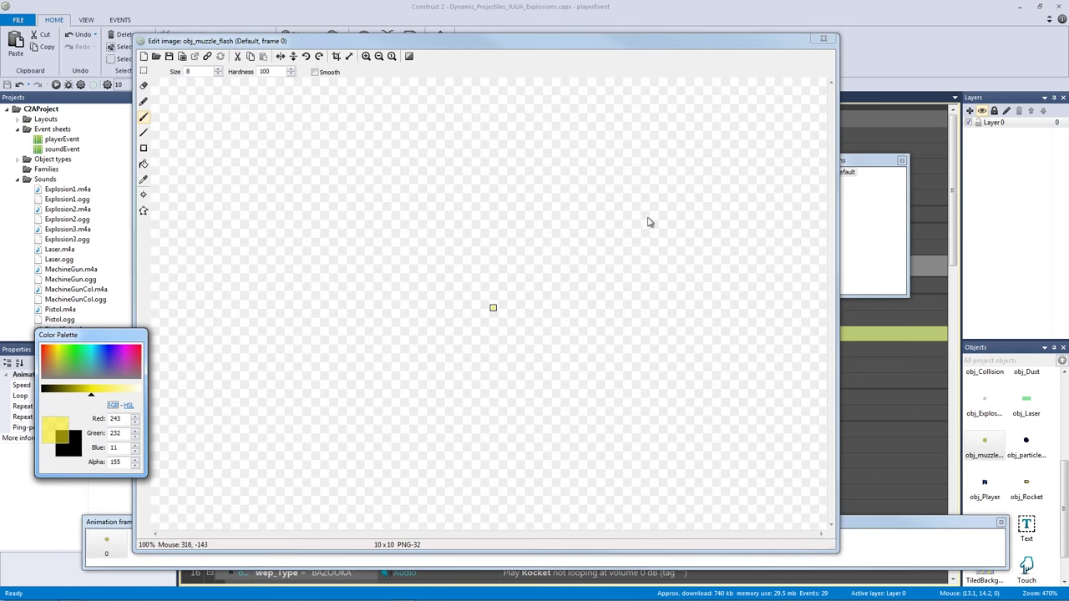
click(366, 56)
click(366, 56)
click(366, 56)
click(366, 56)
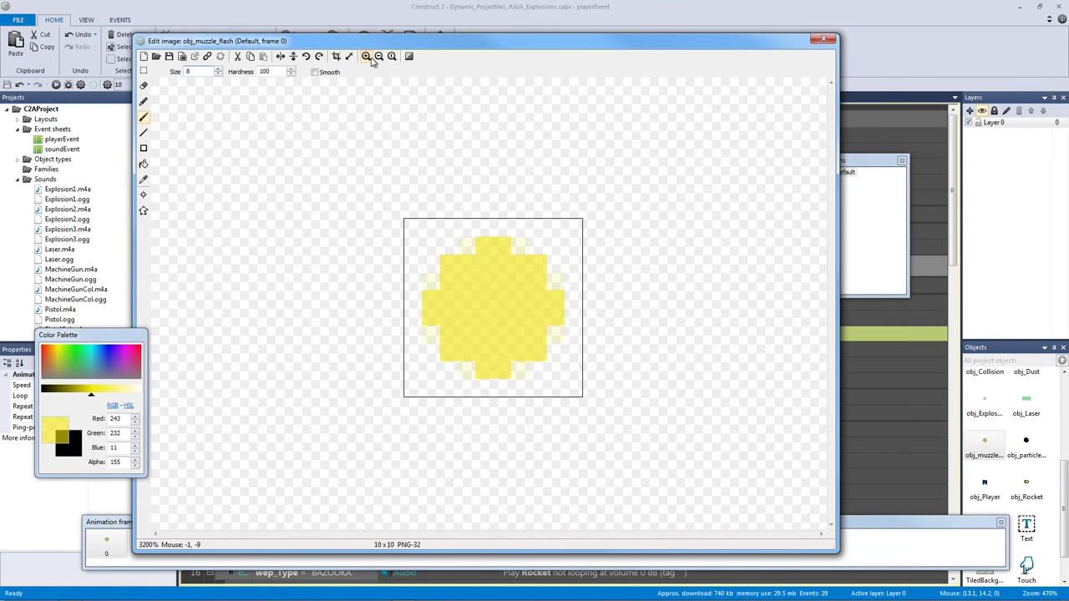
click(348, 56)
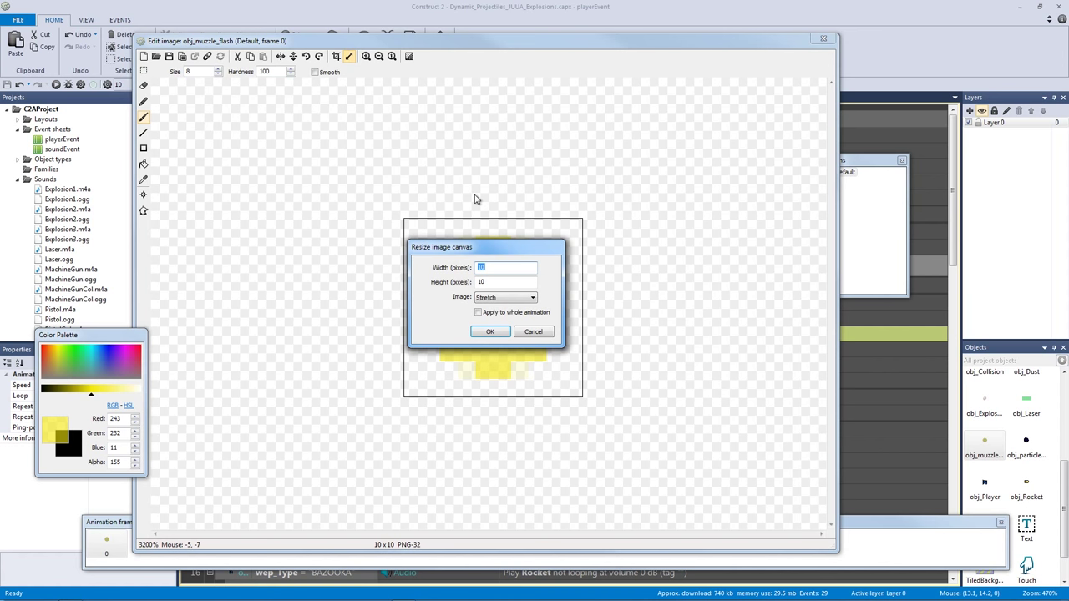
key(Tab)
text(32)
key(Return)
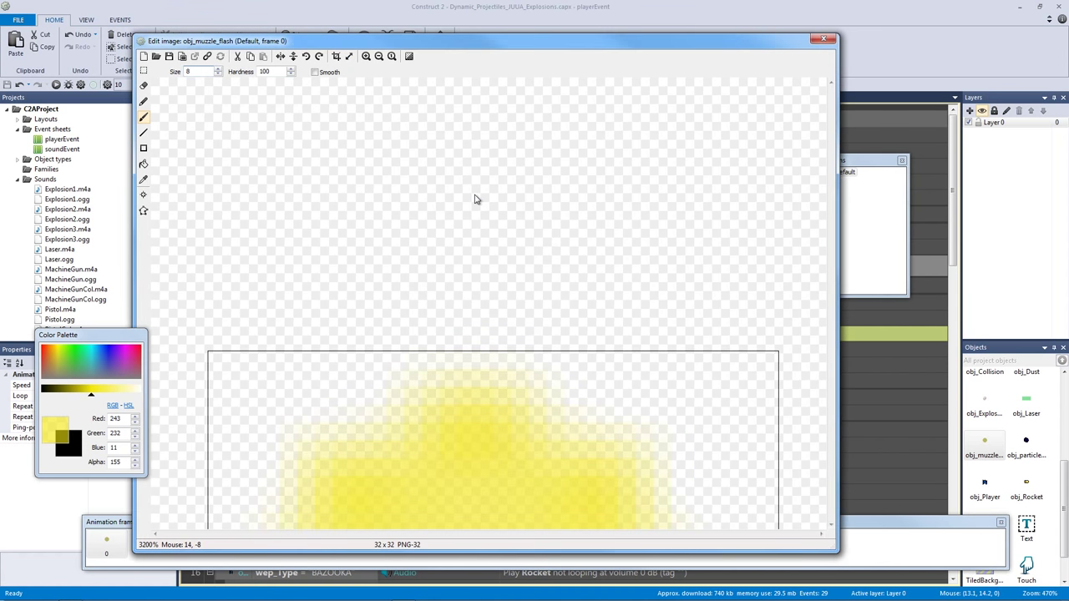
Undo a stray yellow dab, close the editor, and test-fire the larger flash
scroll(506, 192, down, 5)
scroll(506, 191, up, 4)
scroll(506, 191, down, 1)
click(458, 245)
key(ctrl+z)
scroll(487, 222, up, 1)
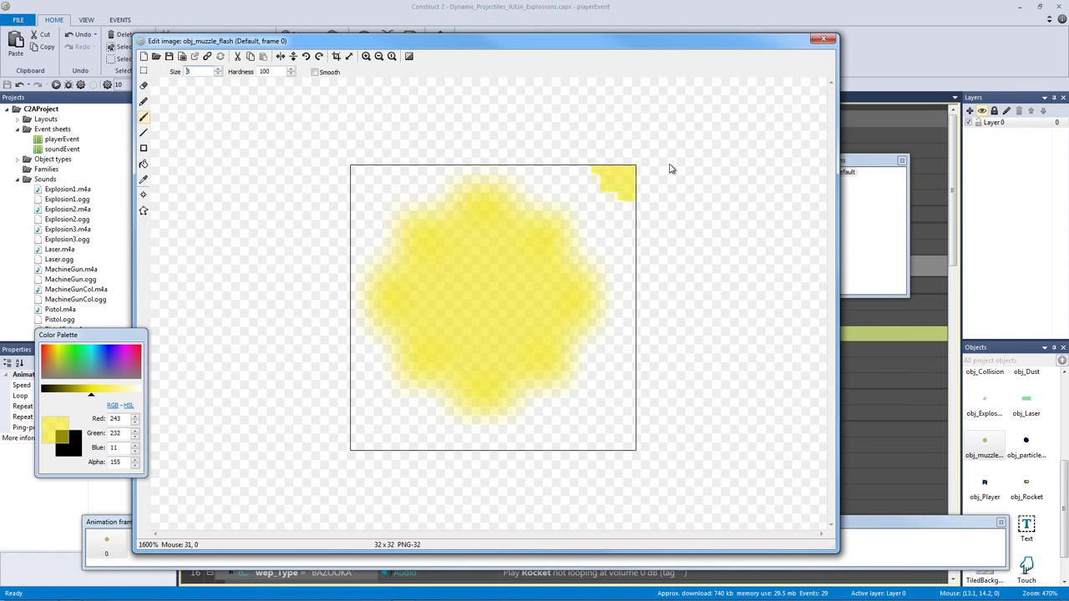
click(822, 39)
click(363, 46)
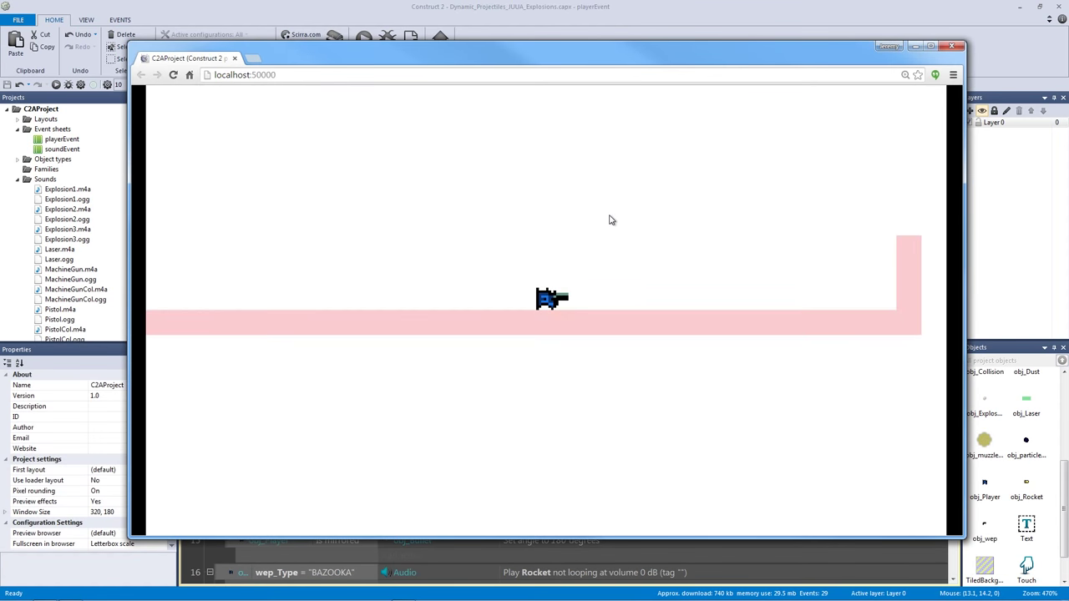
click(610, 219)
Fire test shots facing left and then right, then close the preview
key(Left)
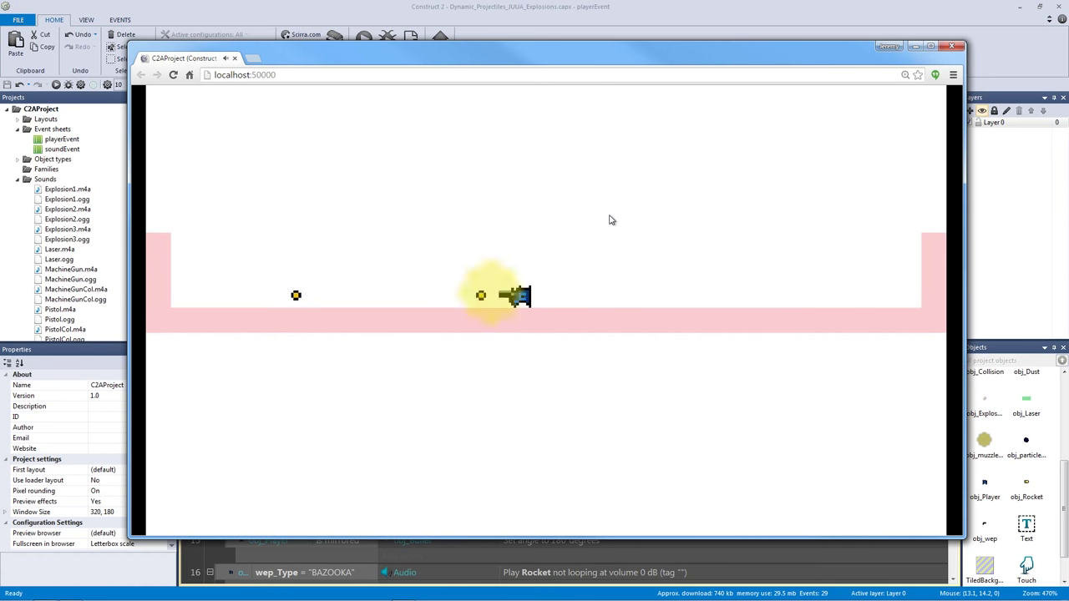
click(610, 219)
click(610, 220)
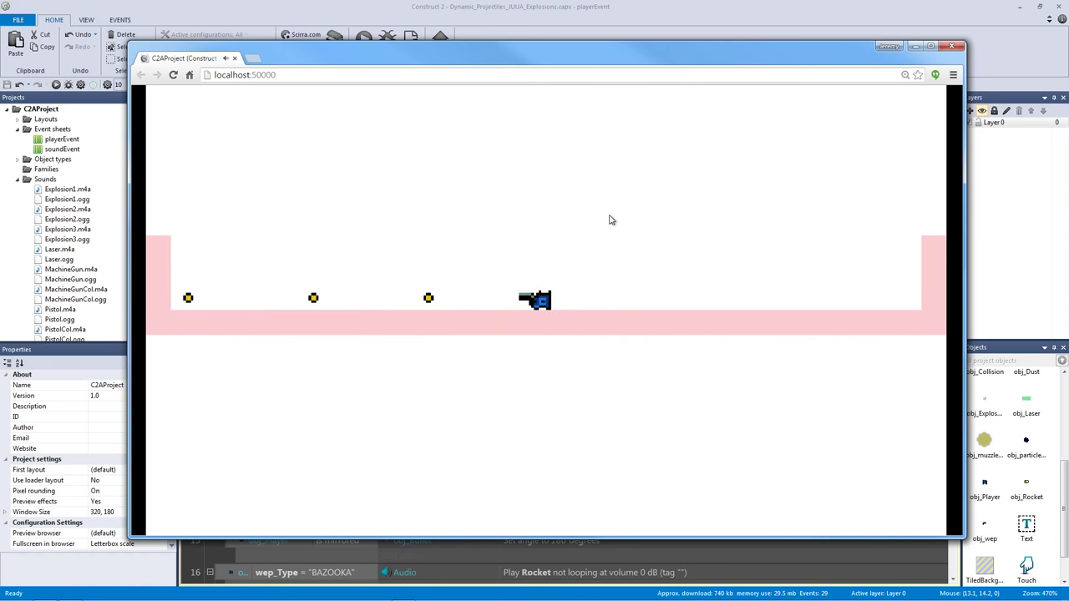
key(Right)
click(609, 220)
click(607, 265)
click(608, 266)
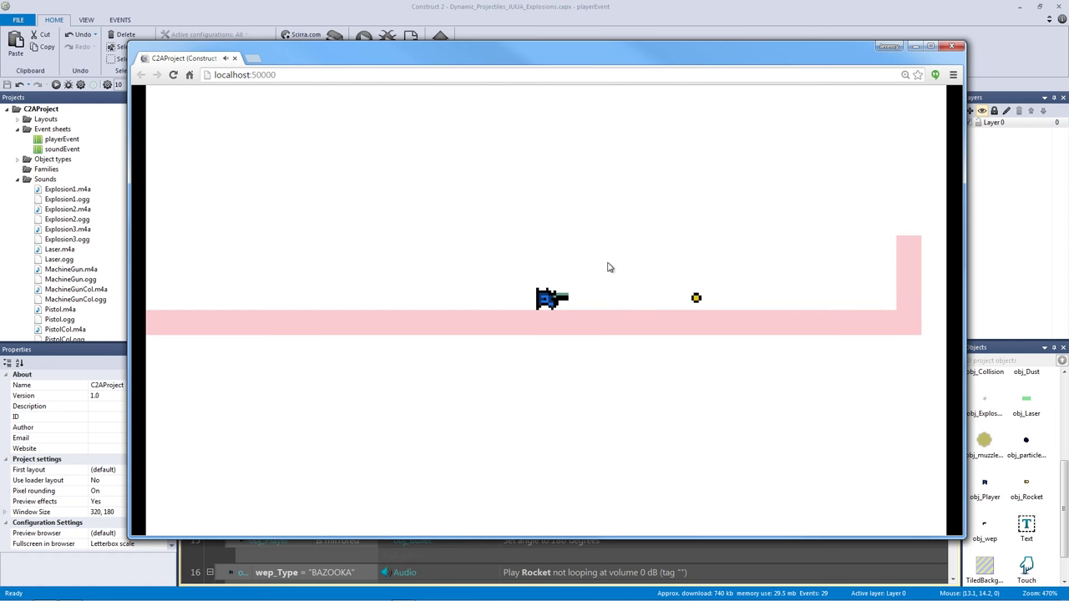
click(611, 267)
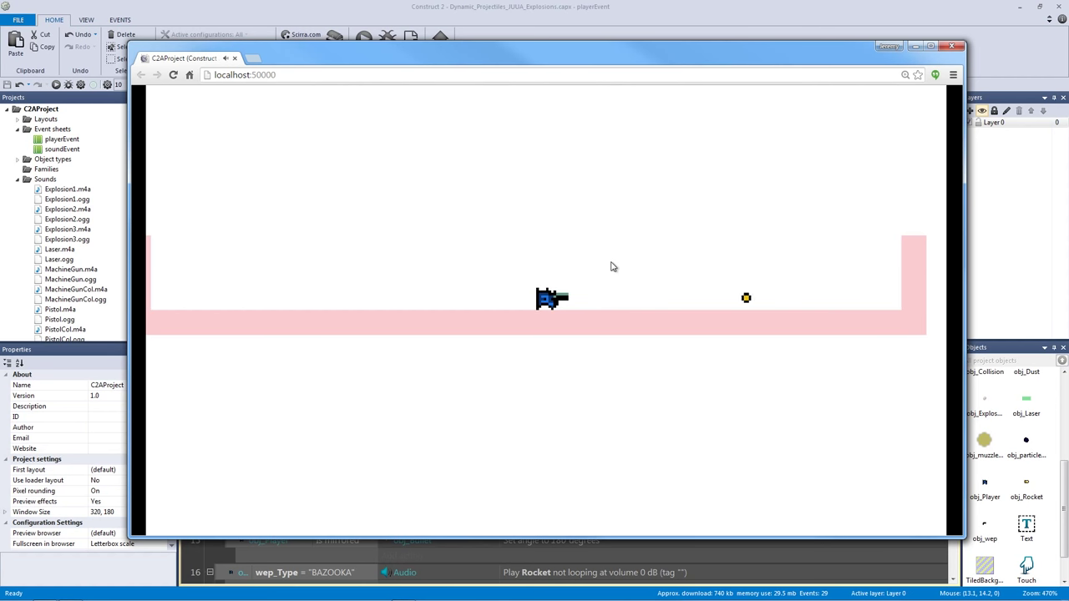
click(952, 46)
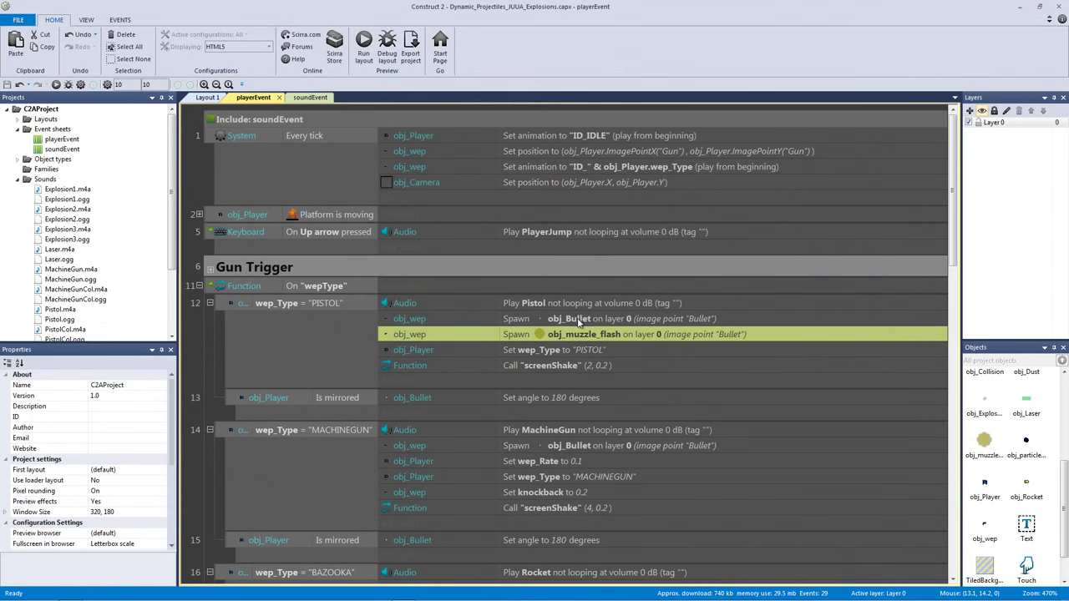
Stretch the obj_muzzle_flash image back down to a 10×10 canvas and close the editor
double_click(575, 333)
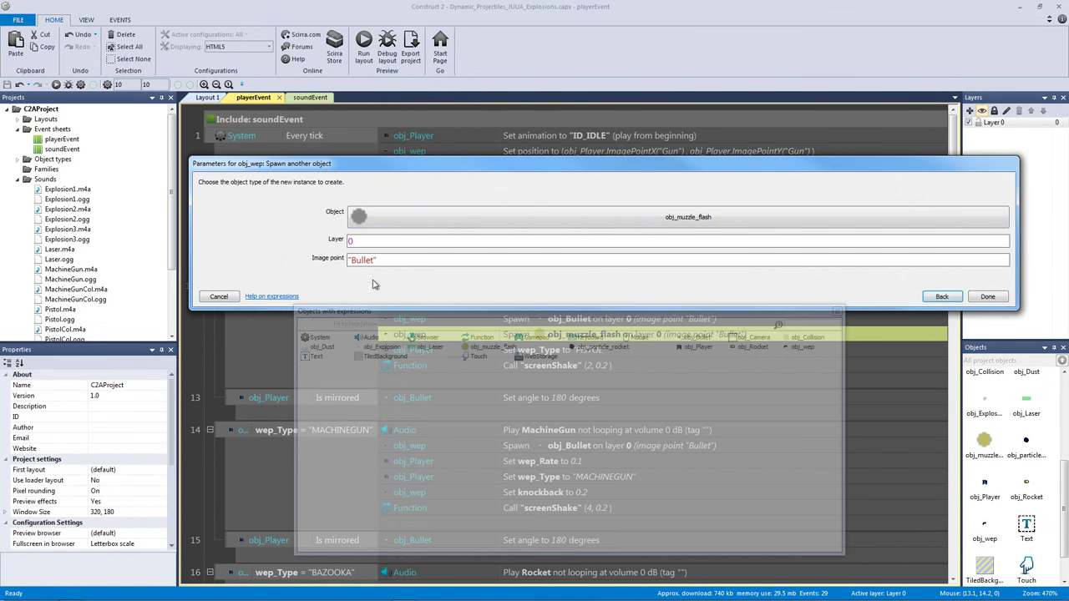
click(220, 297)
double_click(984, 440)
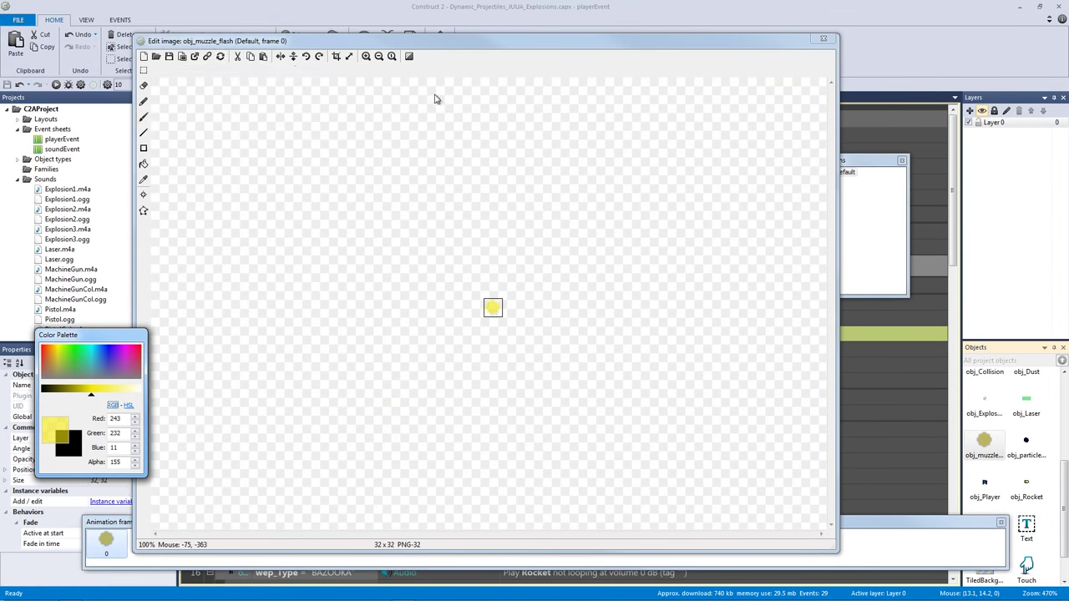
click(366, 56)
click(366, 56)
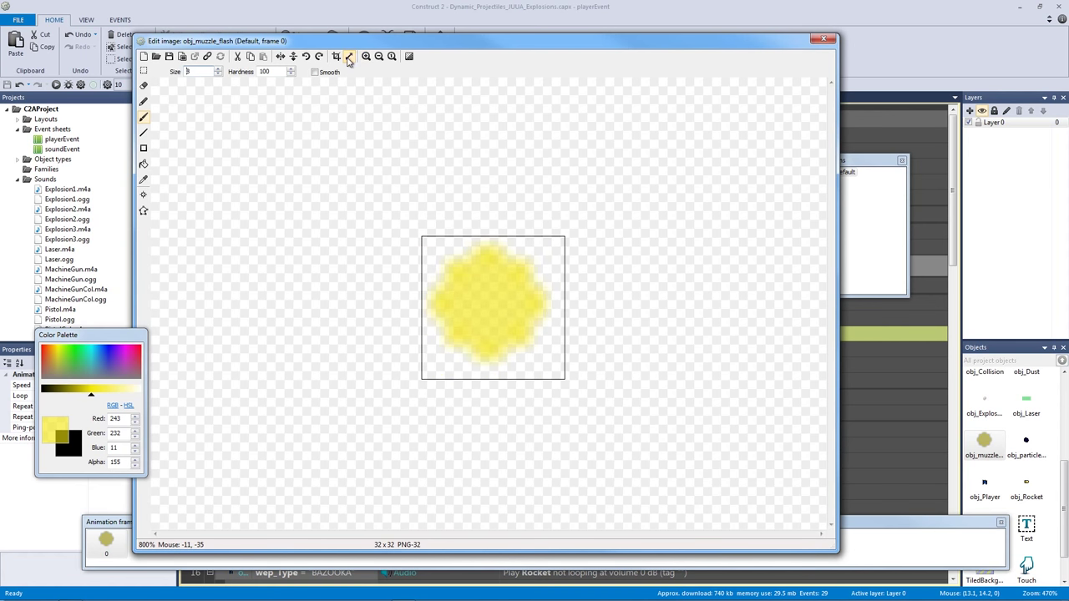
click(349, 56)
text(10)
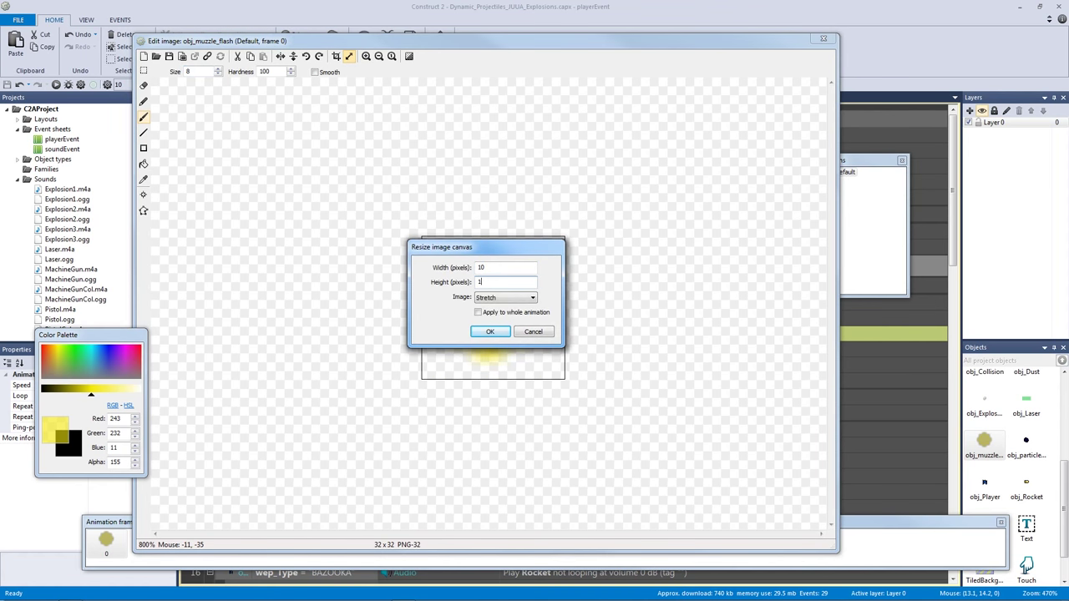
key(Return)
scroll(492, 162, up, 2)
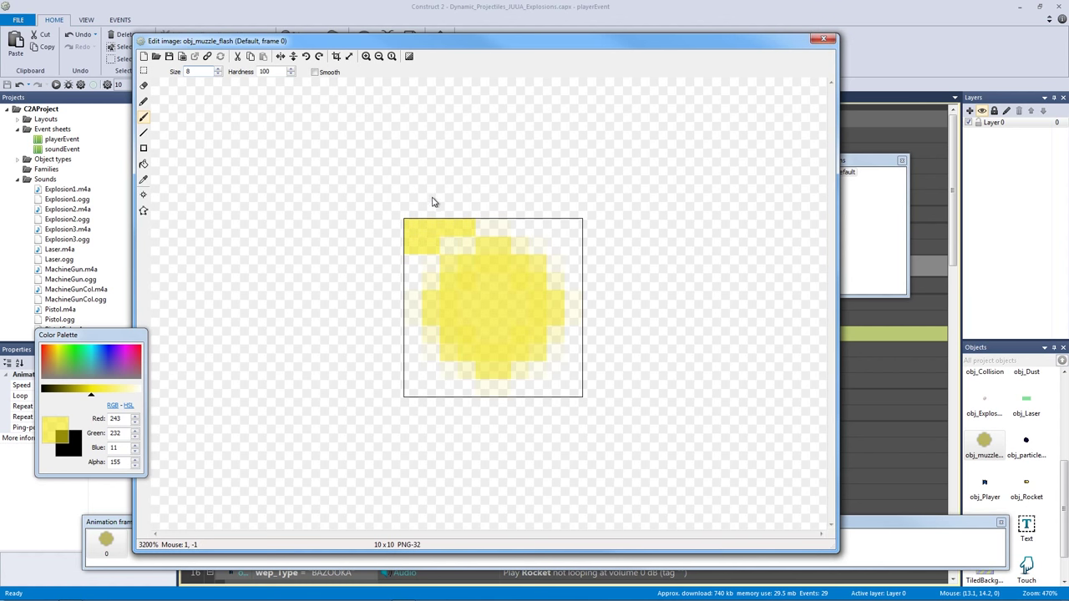
drag(503, 298, 489, 332)
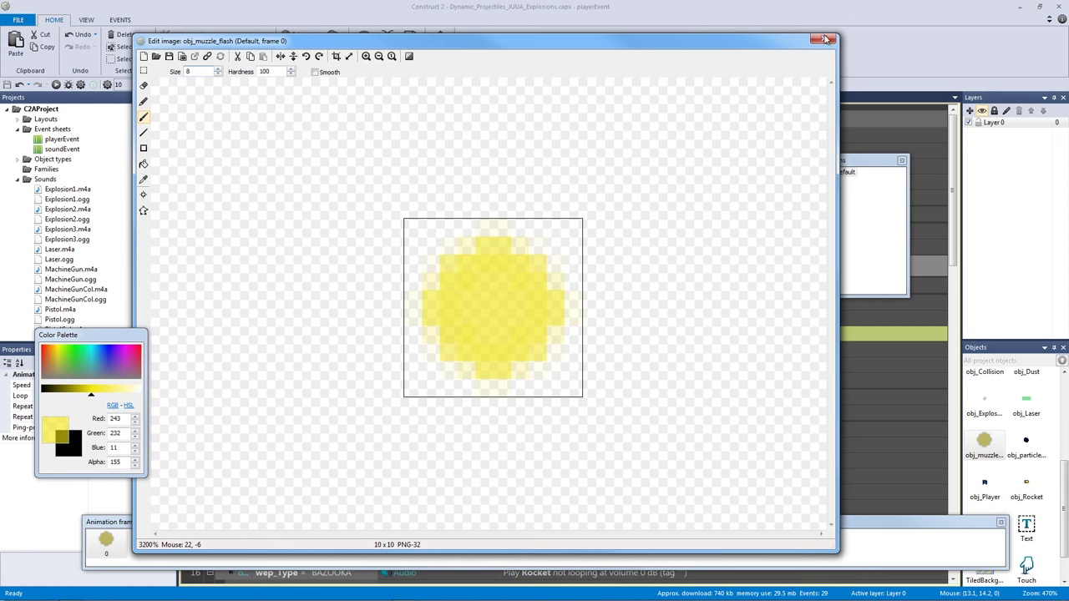
click(825, 40)
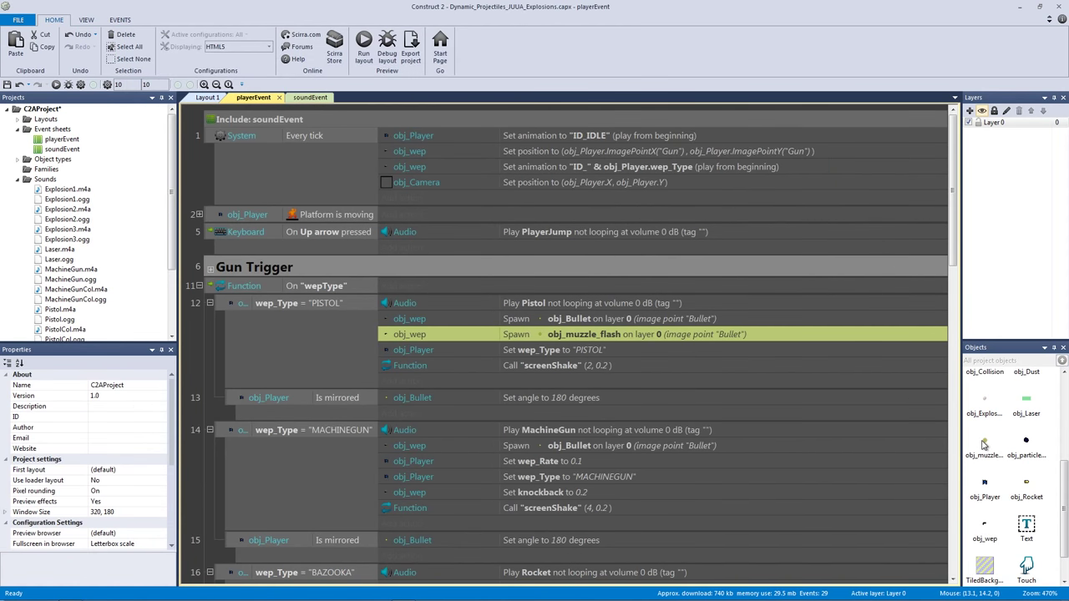
Scroll through the Gun Trigger events, then open obj_muzzle_flash in the image editor
scroll(591, 376, down, 2)
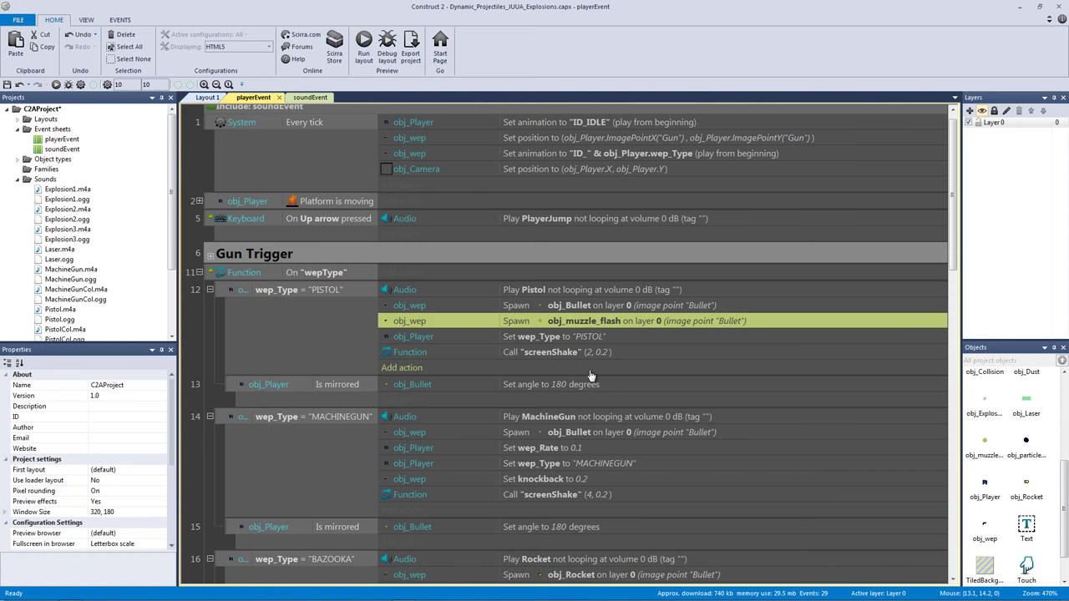
scroll(376, 398, down, 6)
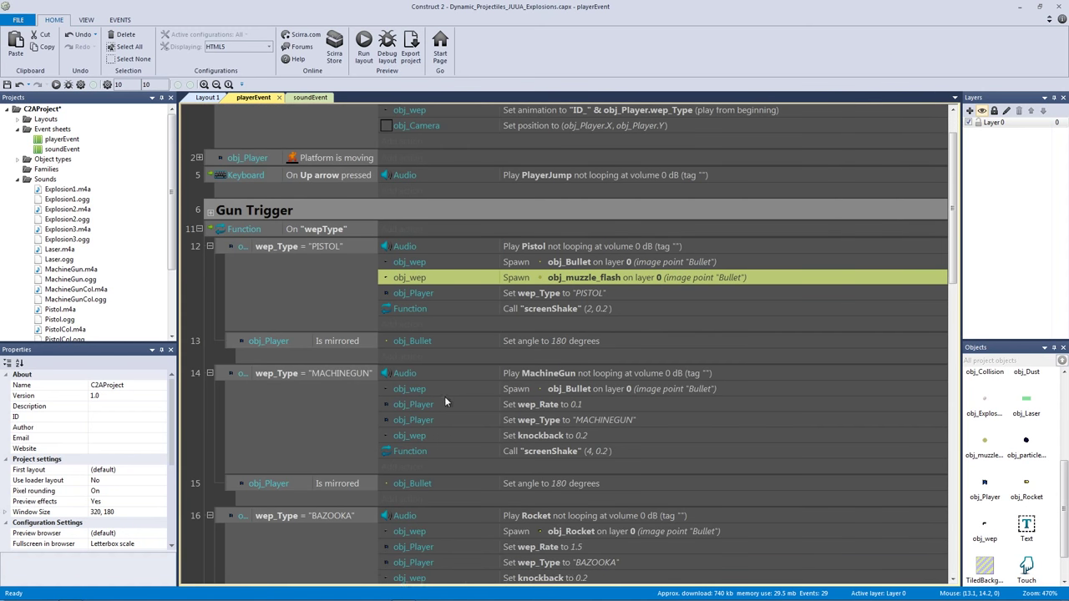
scroll(460, 381, down, 10)
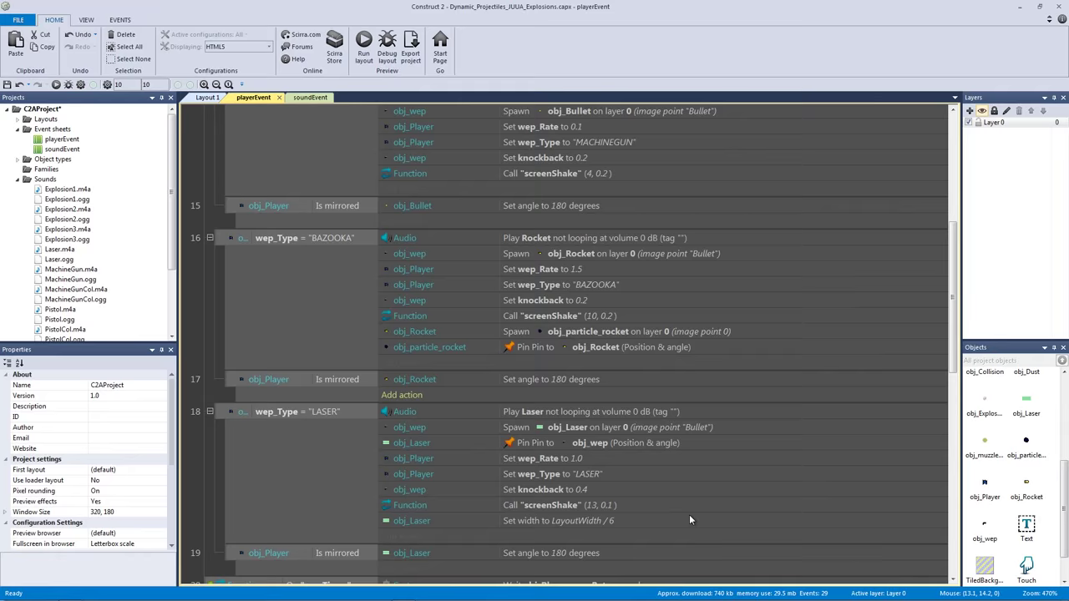
scroll(634, 508, up, 8)
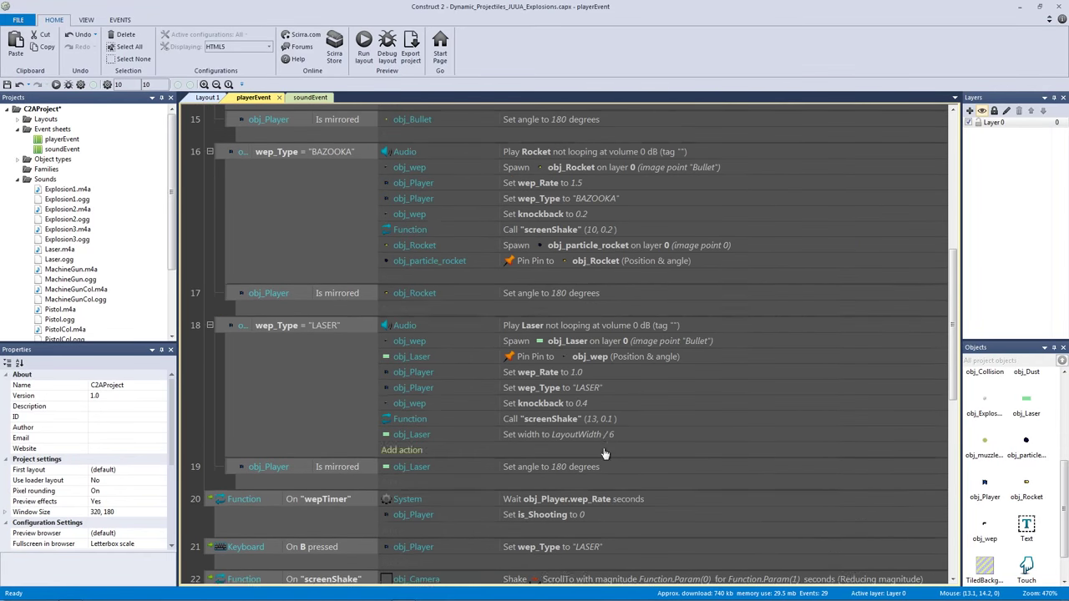
scroll(588, 427, up, 2)
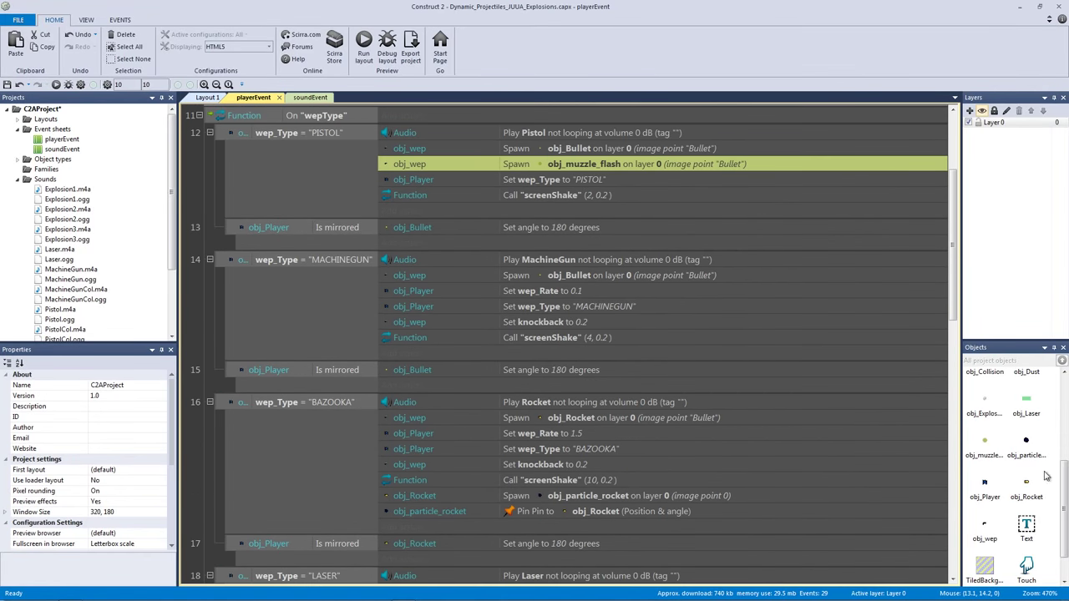
double_click(991, 449)
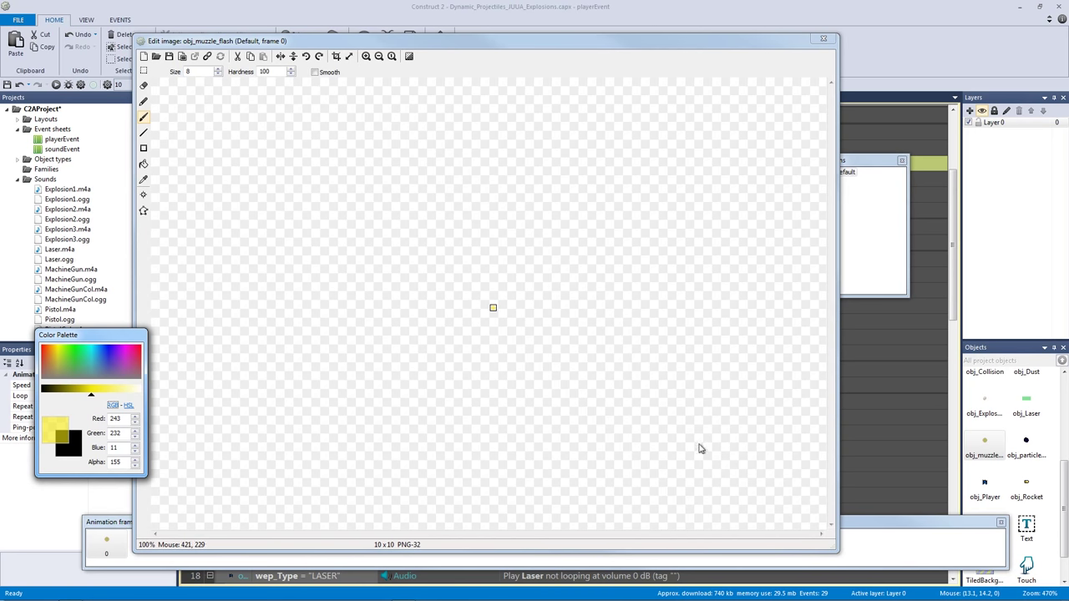
Rename the Default animation to ID_PISTOL and add a new ID_LASER animation
click(857, 232)
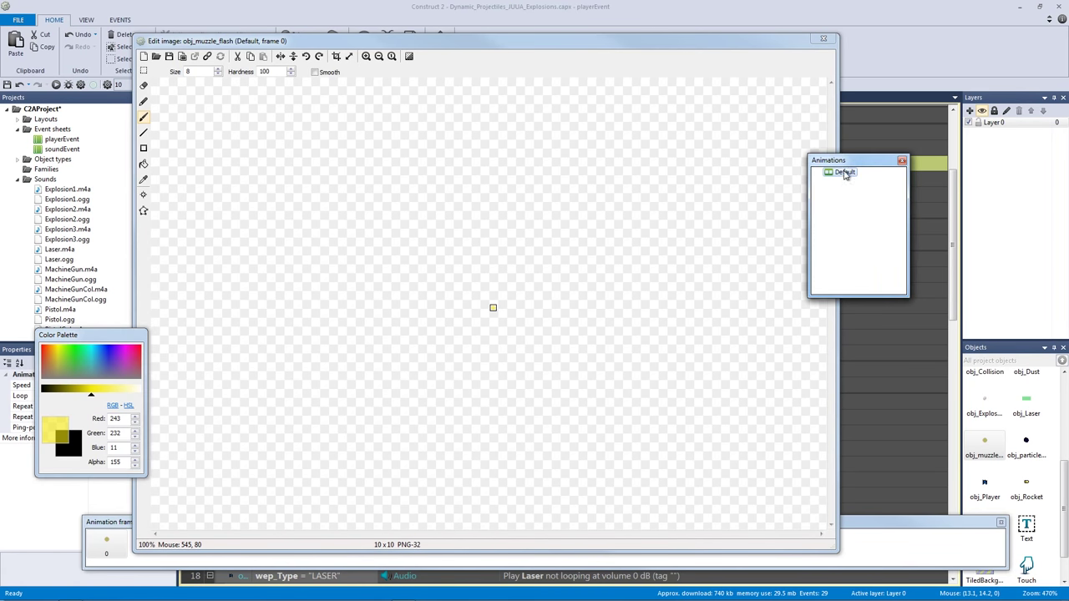
click(410, 57)
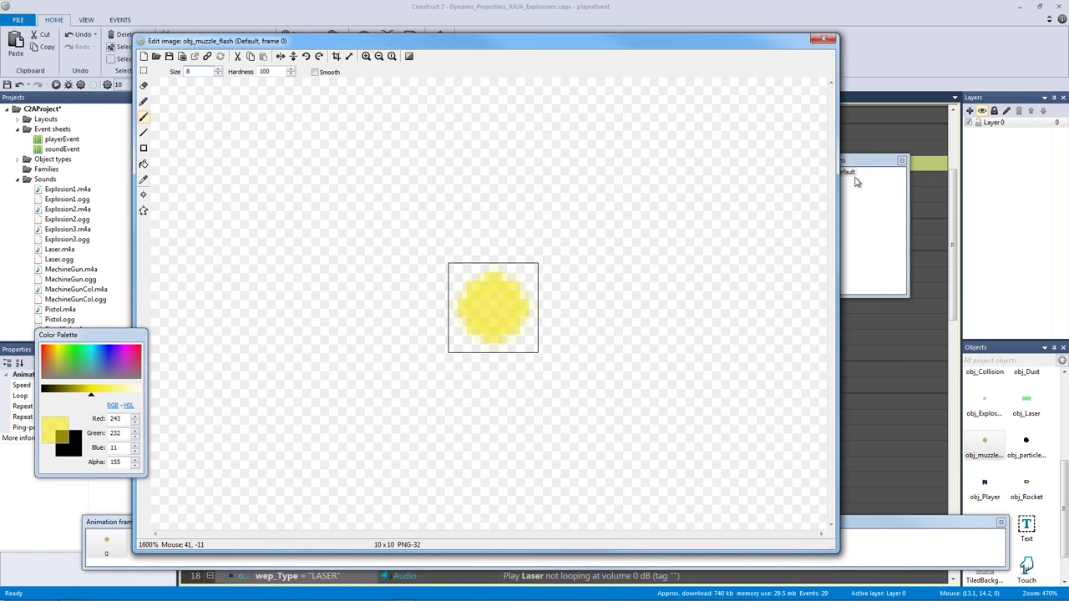
right_click(842, 179)
click(869, 235)
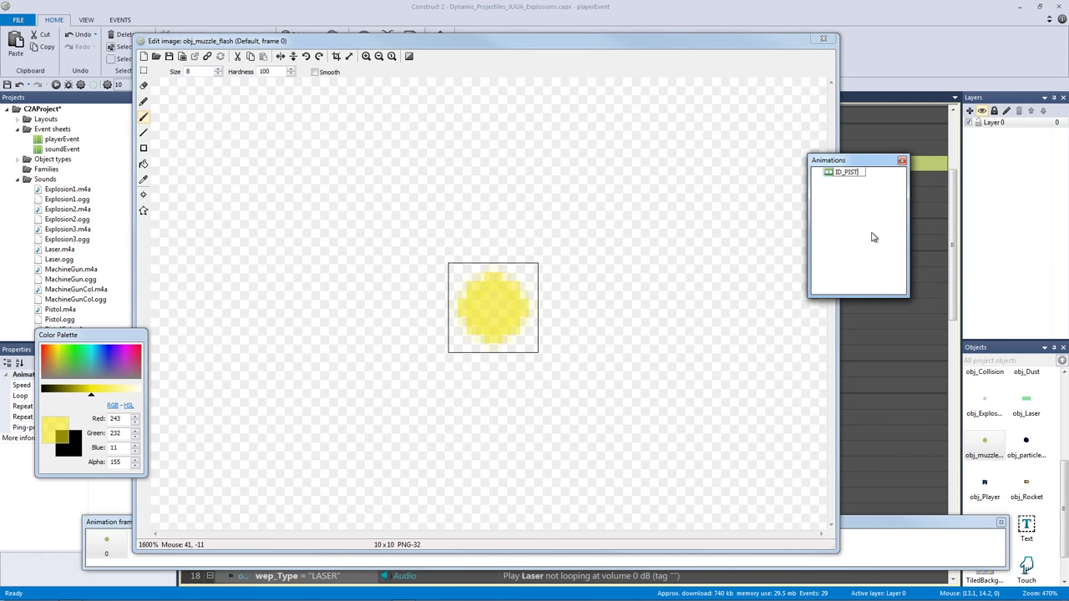
key(Return)
right_click(878, 230)
click(886, 225)
text(ID_LASER)
key(Return)
Give ID_LASER a 12x12 canvas with a bright green filled circle
click(848, 181)
click(351, 56)
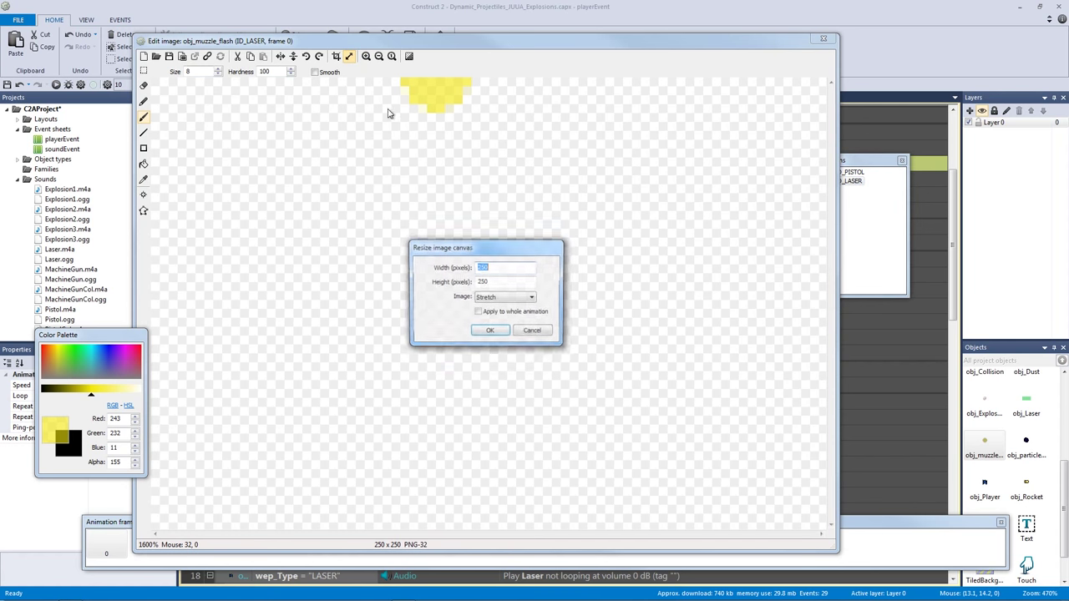
text(12)
key(Tab)
text(12)
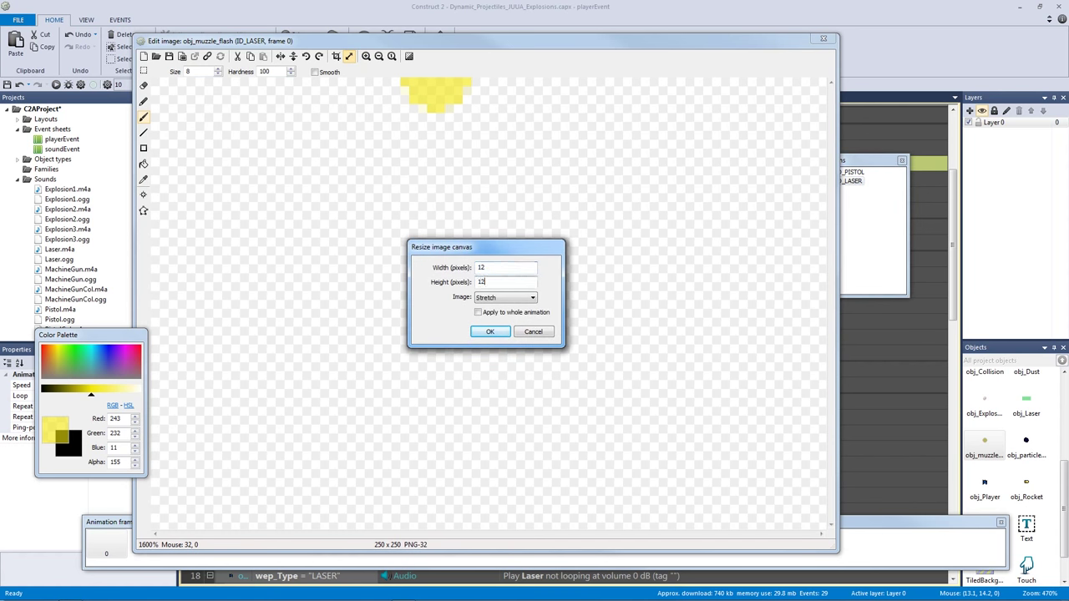
key(Return)
drag(74, 359, 81, 345)
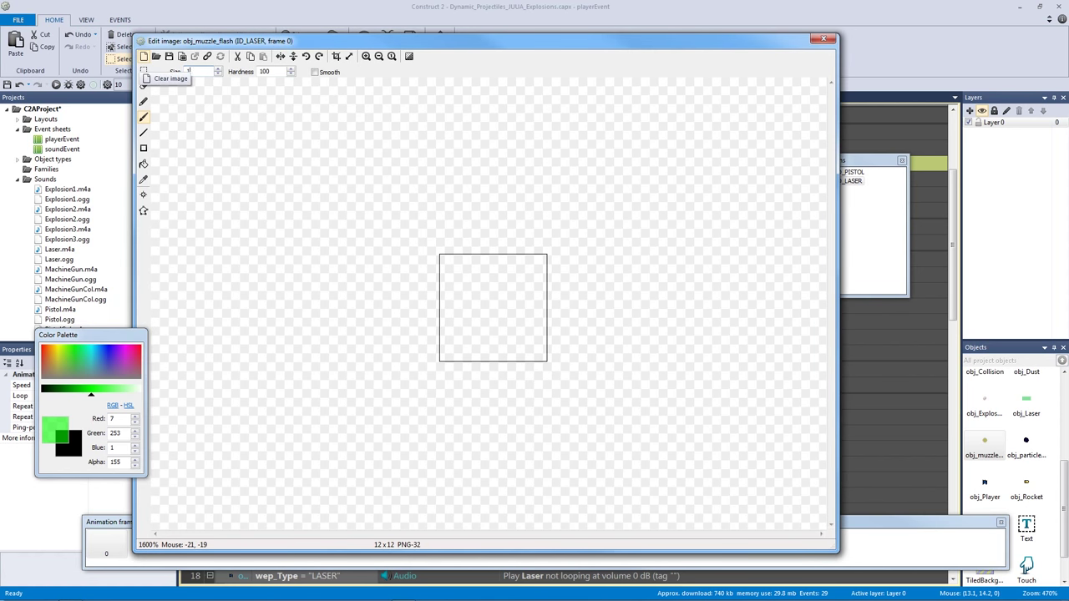
mouse_move(476, 266)
mouse_down()
mouse_move(498, 317)
mouse_move(531, 321)
mouse_up()
click(498, 317)
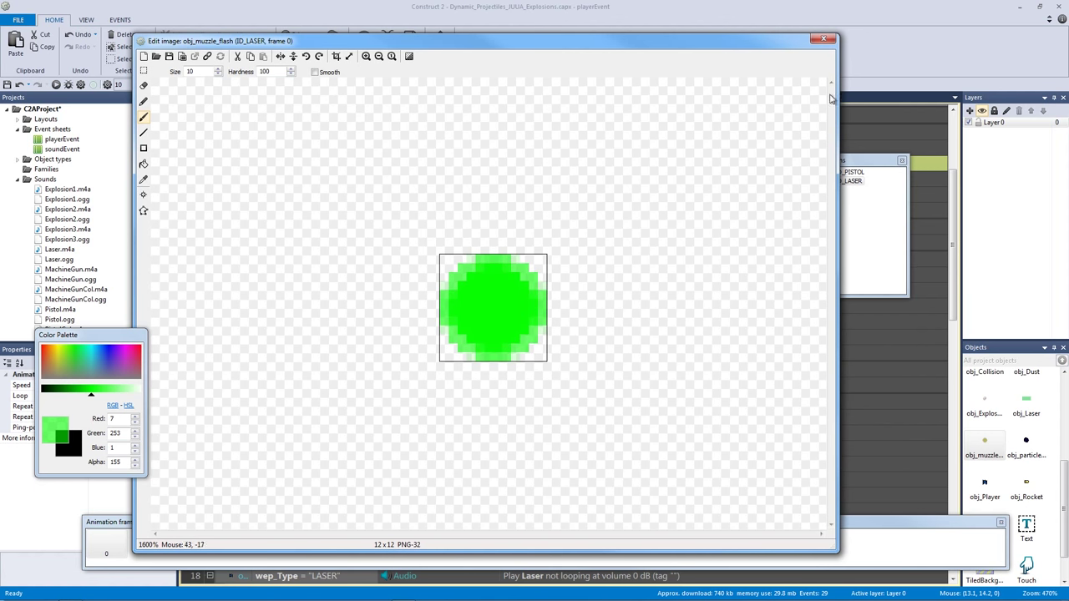
click(824, 39)
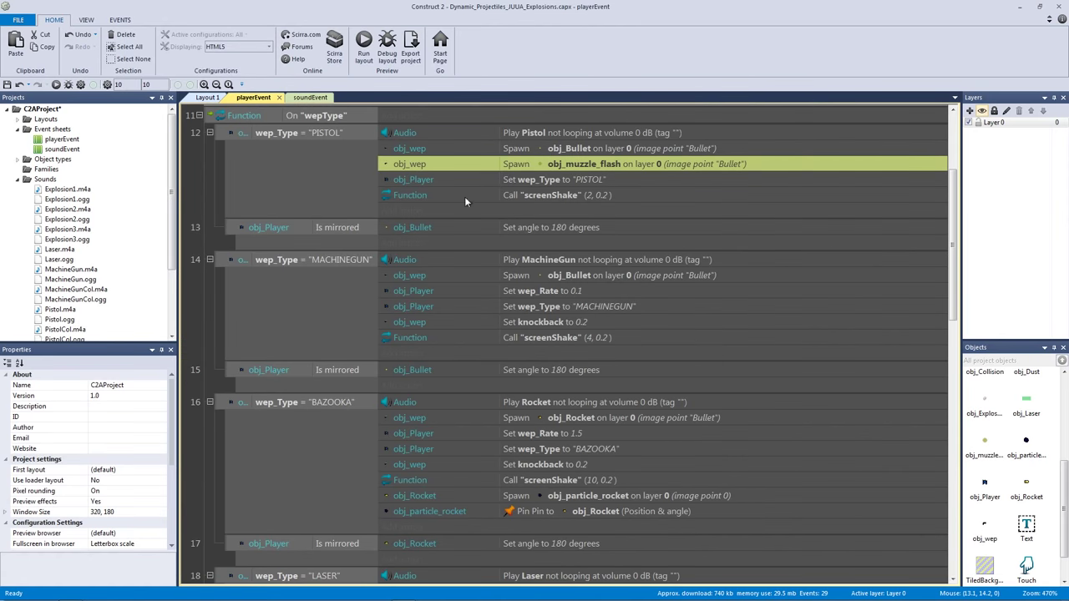
Paste the obj_muzzle_flash spawn action into the Laser event below its Pin action
click(210, 260)
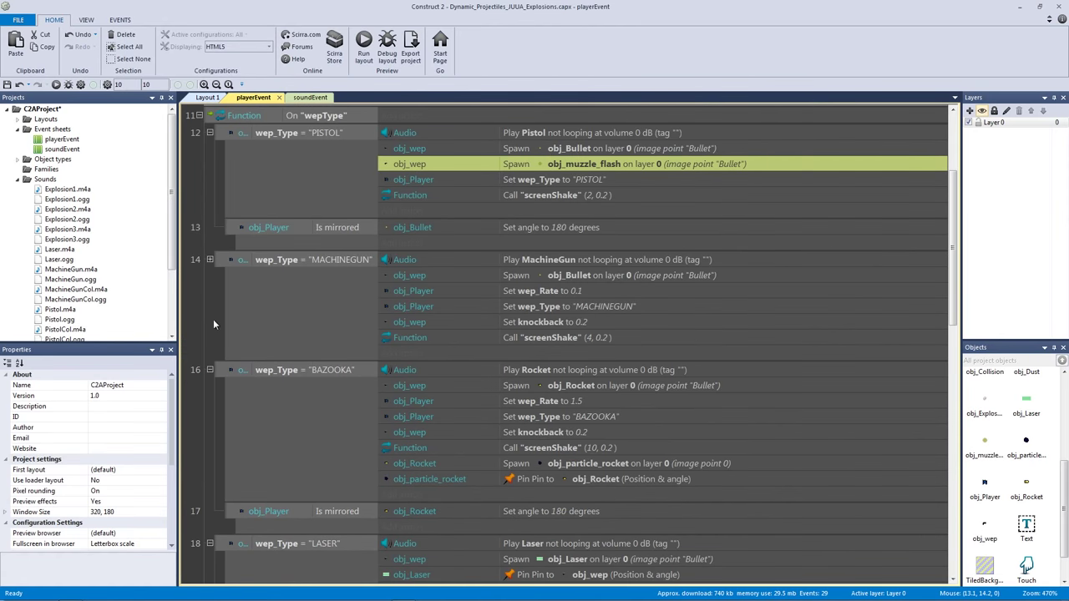
click(210, 370)
click(301, 510)
scroll(487, 487, down, 2)
click(477, 483)
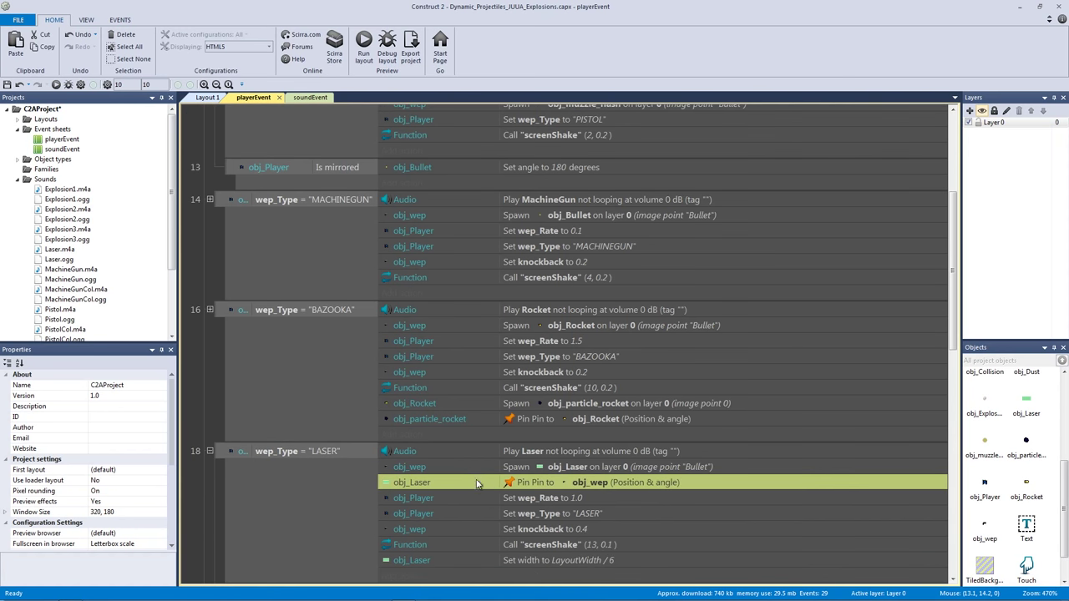
key(ctrl+v)
drag(564, 578, 622, 498)
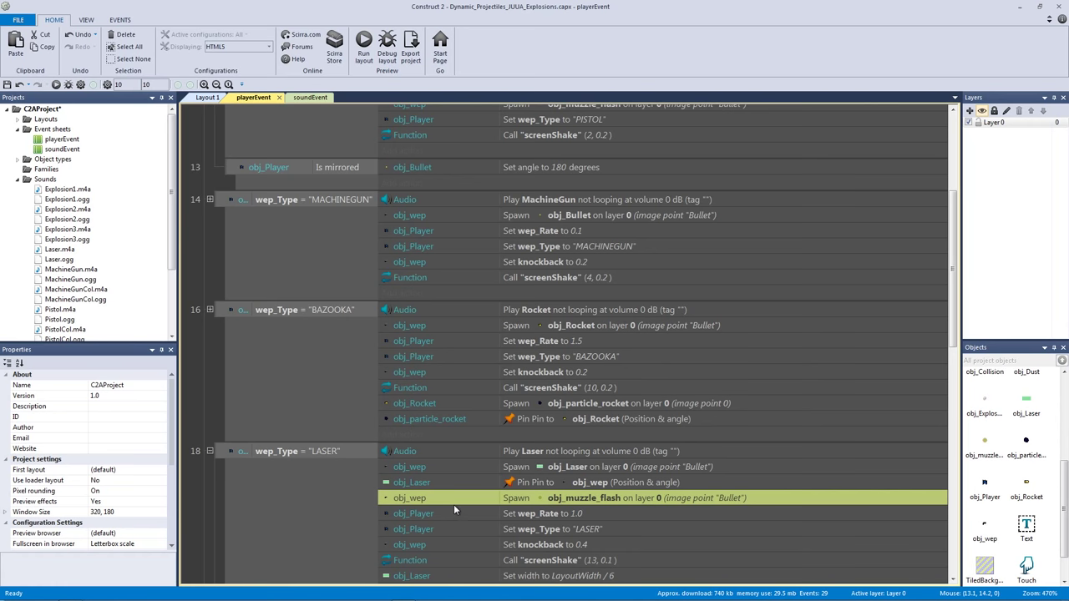
Add an obj_muzzle_flash Set animation action to "ID_LASER" in the Laser event
scroll(434, 506, down, 2)
click(403, 525)
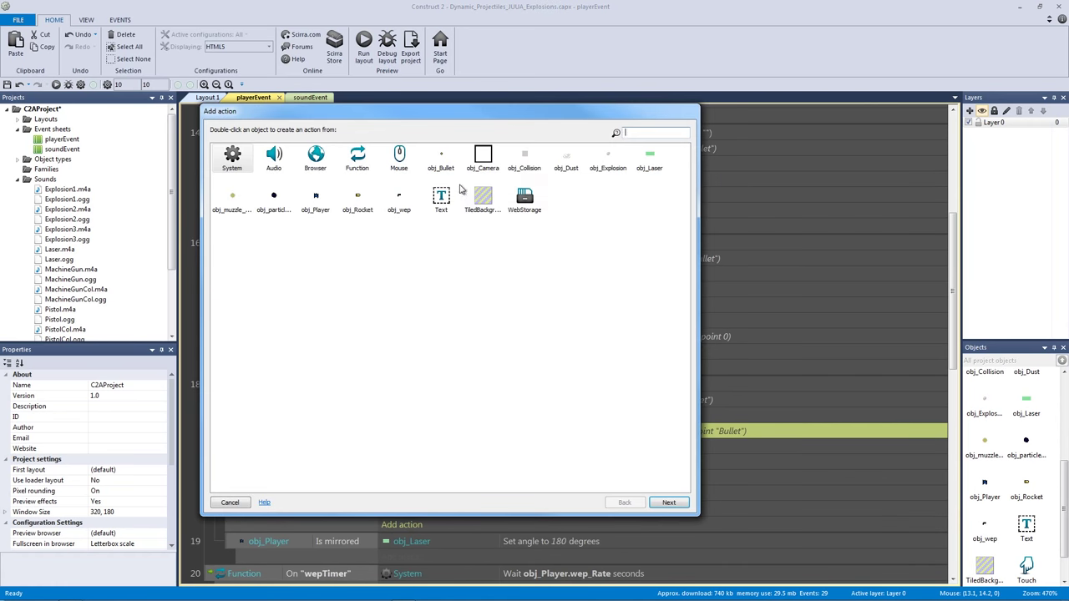
double_click(399, 209)
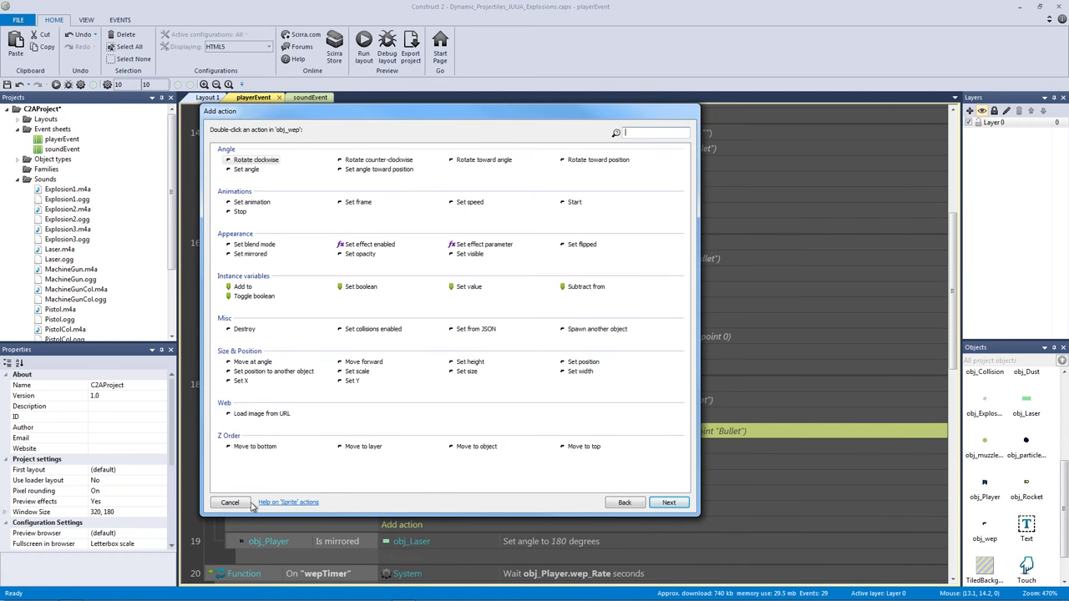
click(638, 502)
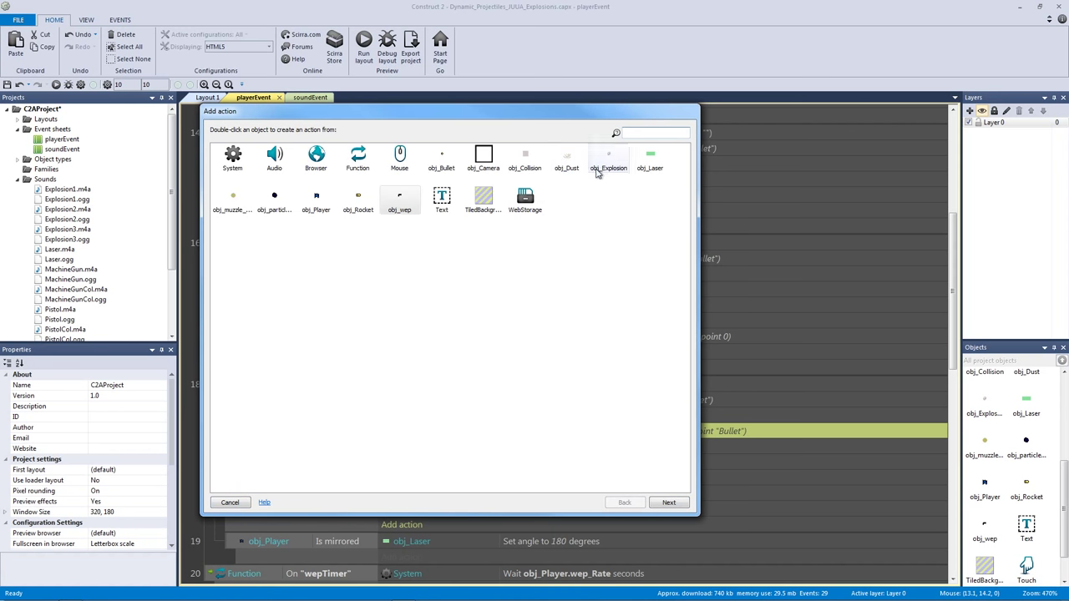
double_click(237, 209)
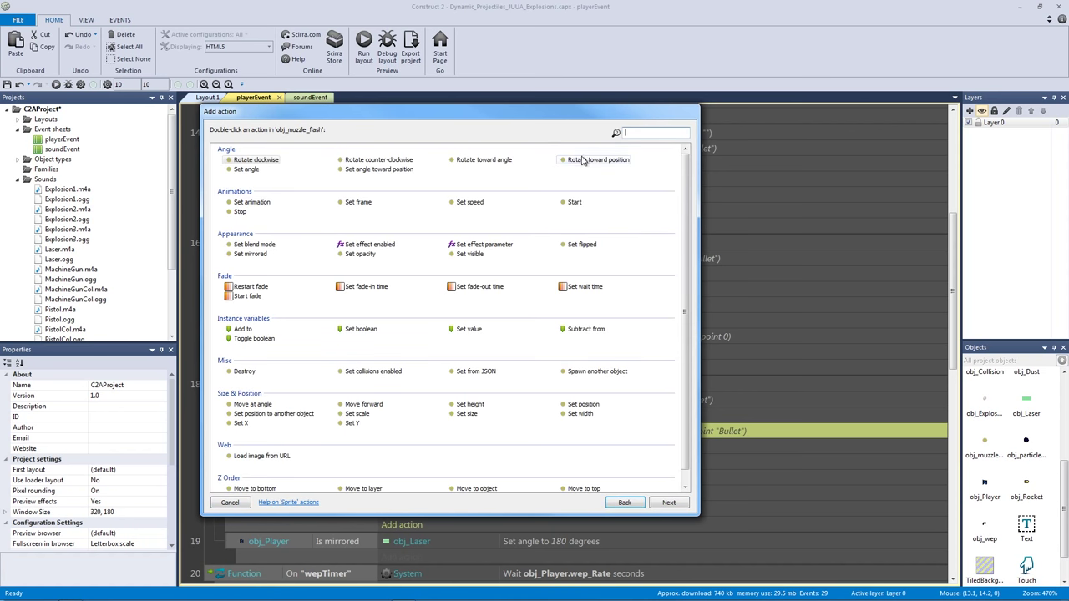
double_click(245, 204)
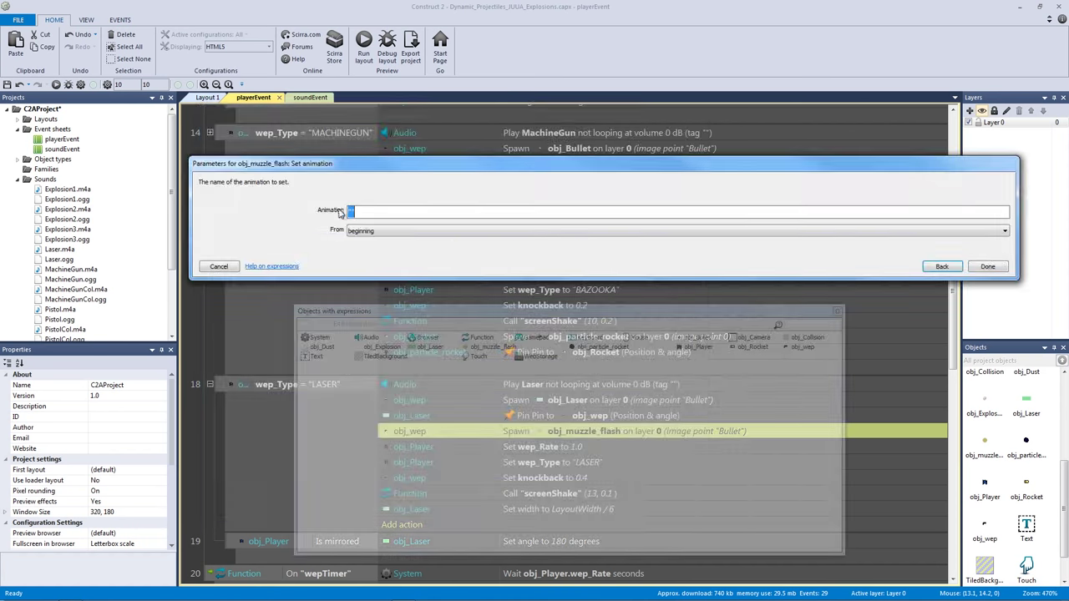
text(ID_LASER)
key(Return)
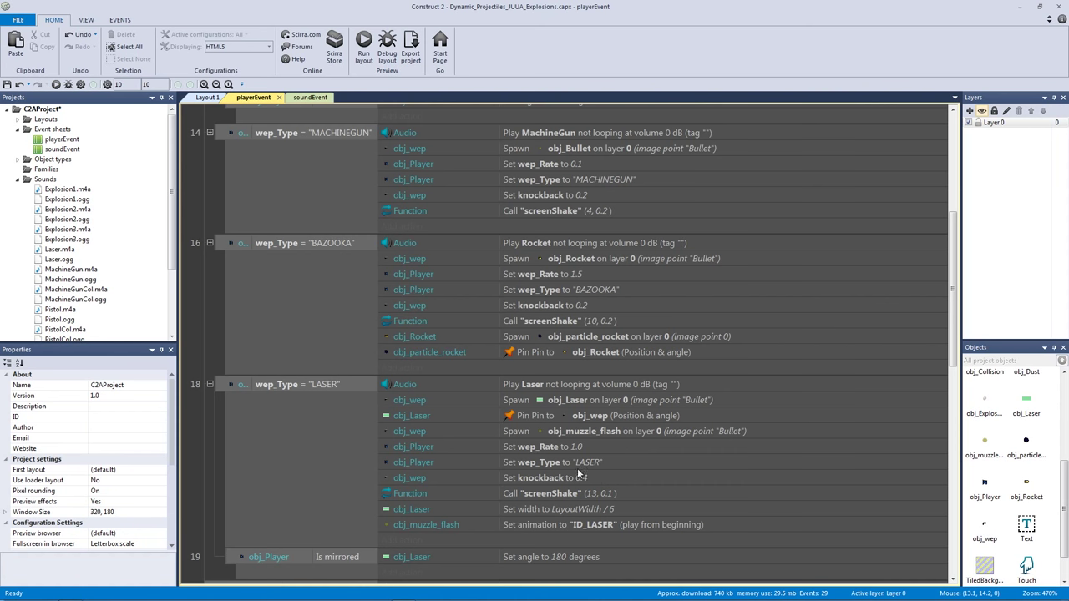
Move the ID_LASER Set animation action higher in Laser event 18, then preview the game in the browser
drag(619, 524, 566, 402)
scroll(724, 378, up, 7)
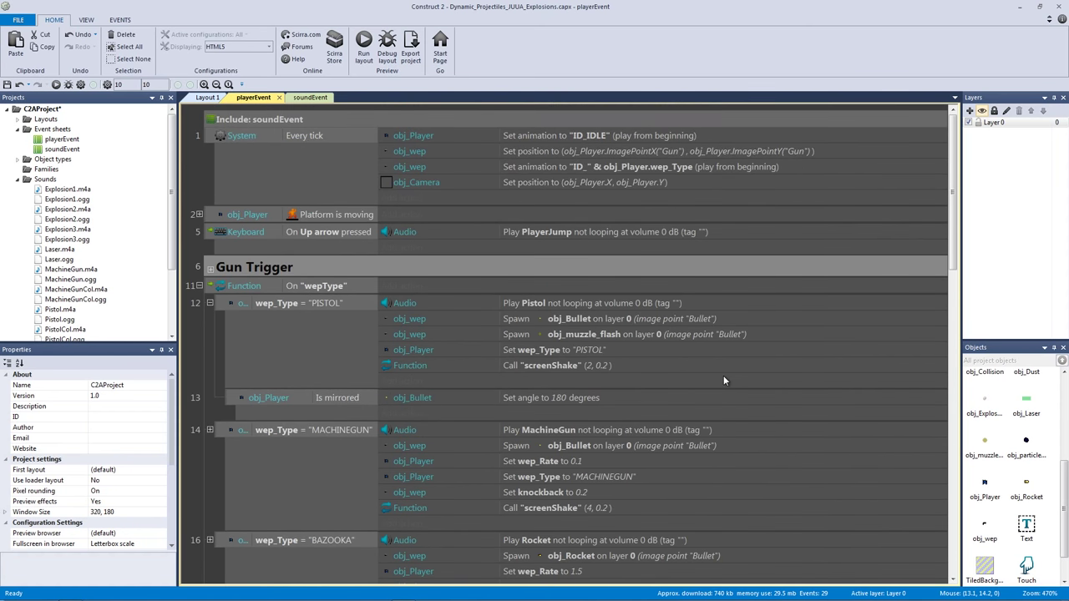
click(689, 163)
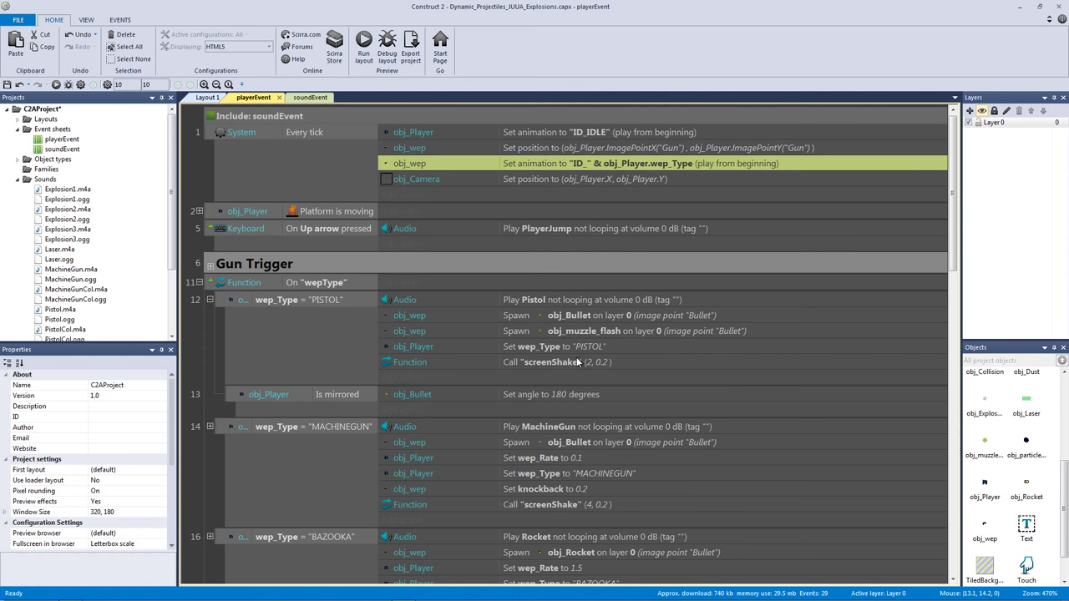
scroll(585, 327, down, 3)
click(363, 48)
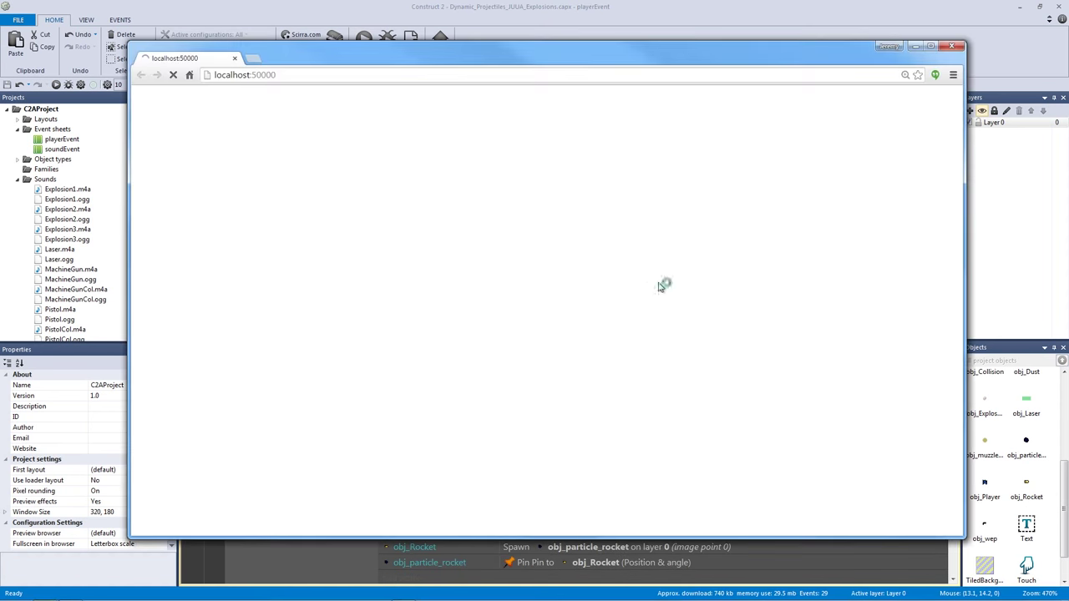